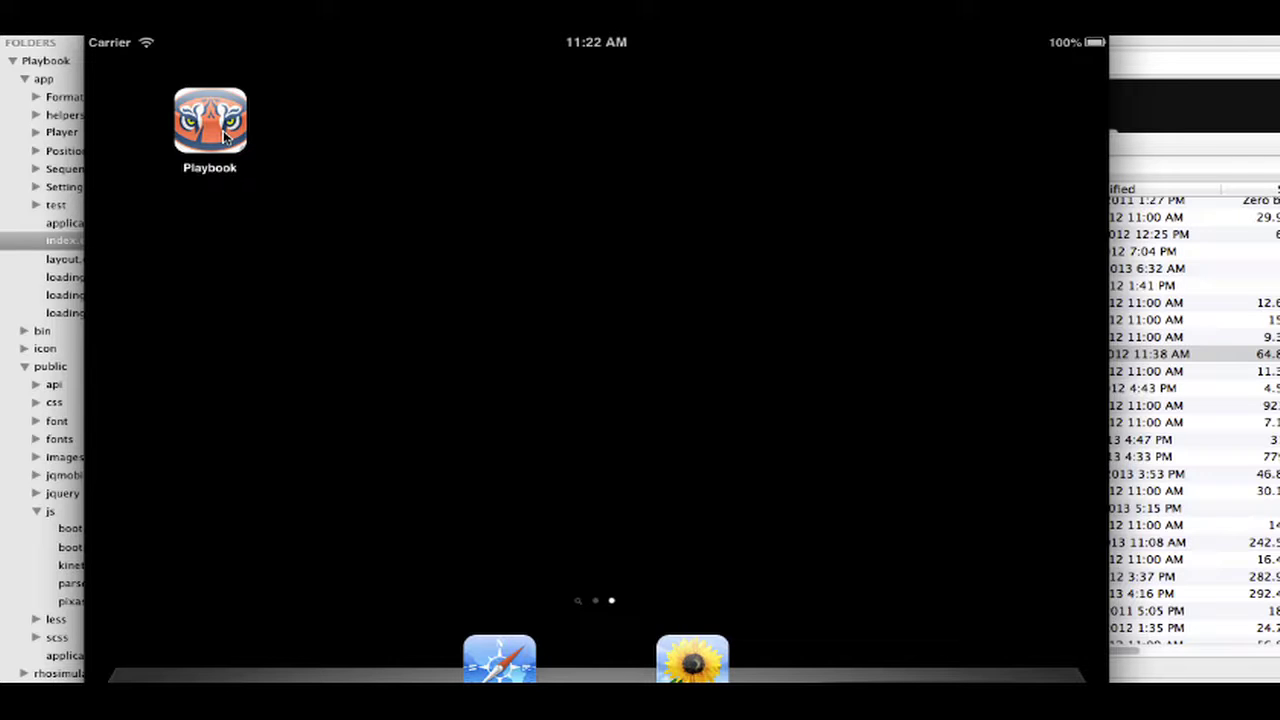
Launch Tiger Playbook, open Offense, and try the run and pass filters before settling on Aces
{"action": "left_click", "coordinate": [226, 138]}
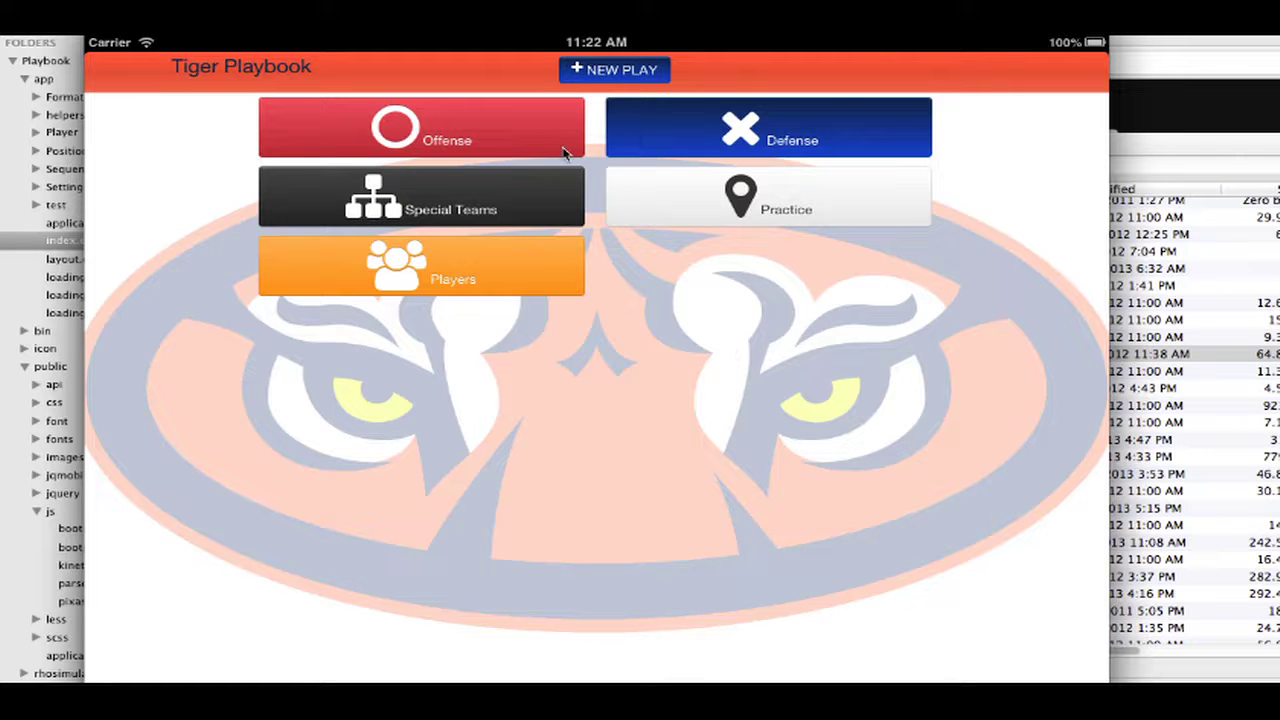
{"action": "left_click", "coordinate": [493, 135]}
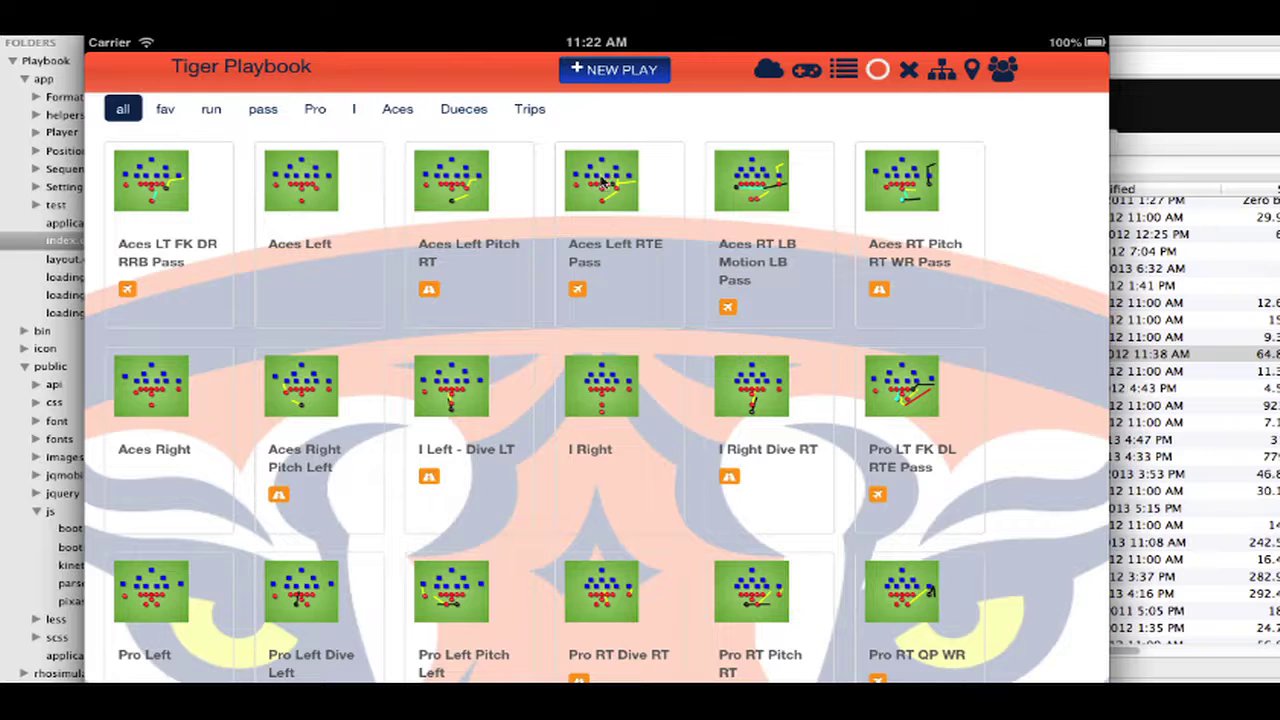
{"action": "left_click", "coordinate": [213, 109]}
{"action": "left_click", "coordinate": [263, 109]}
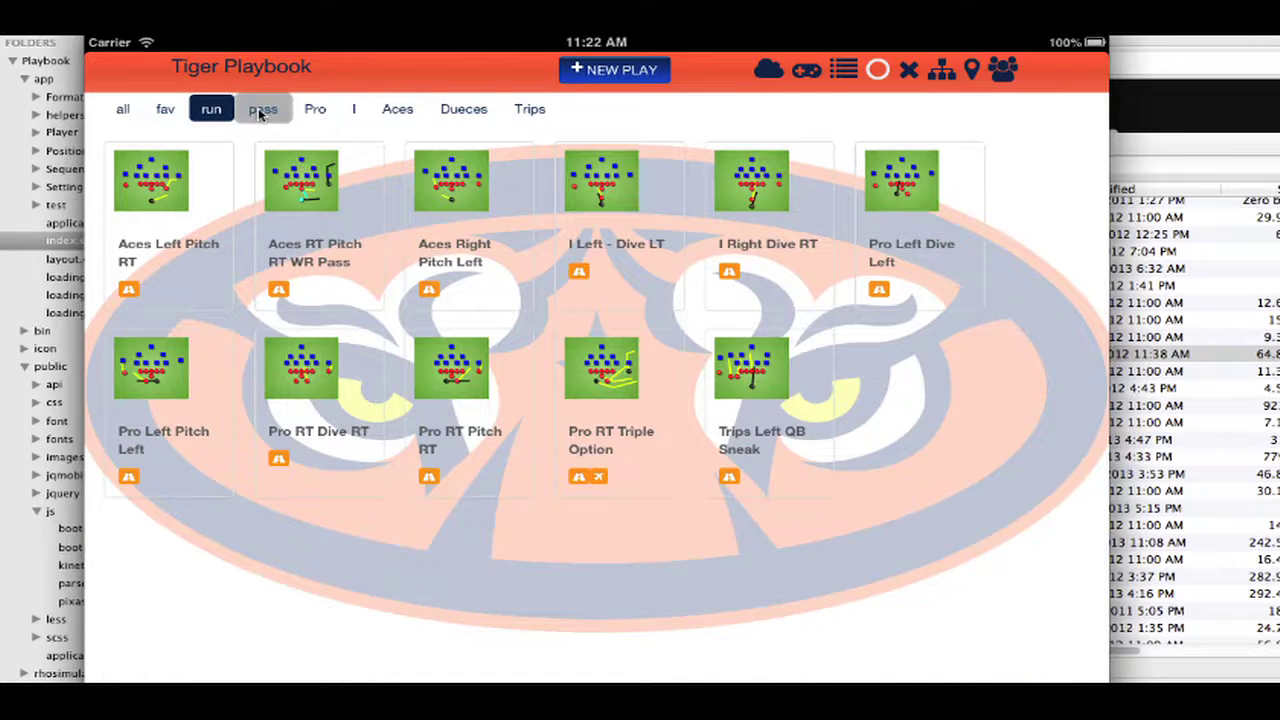
{"action": "left_click", "coordinate": [392, 110]}
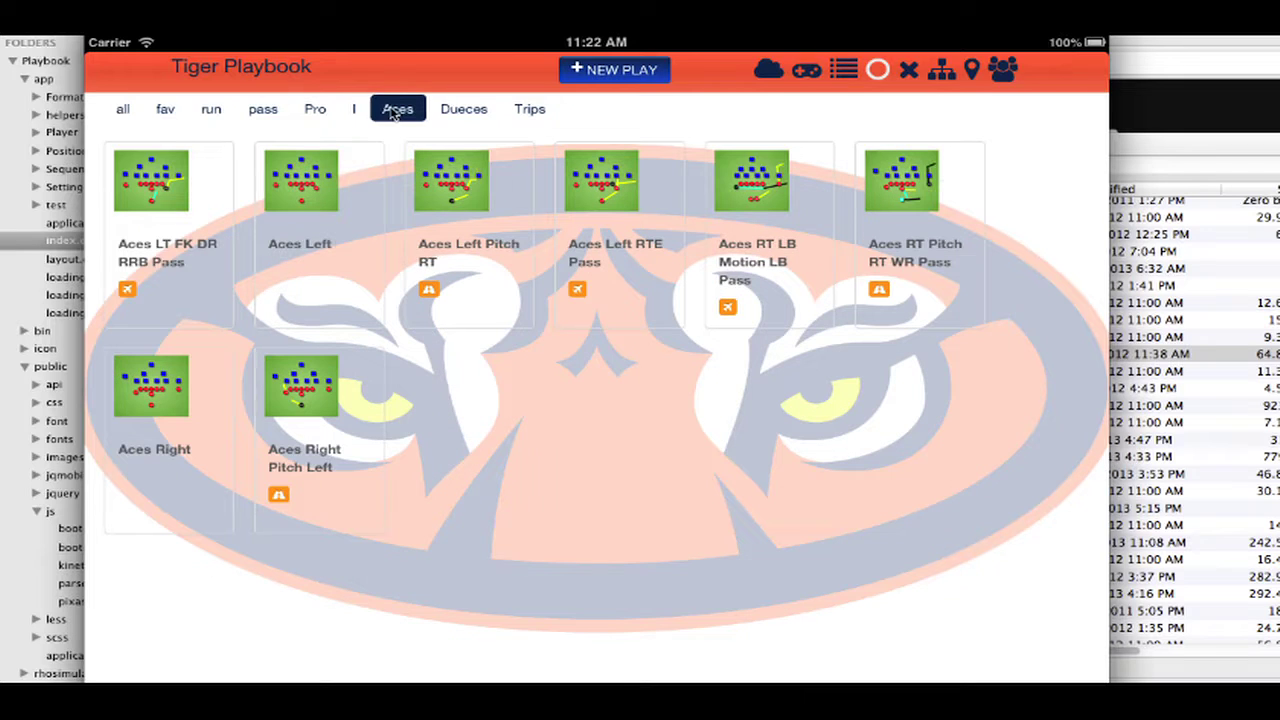
In Aces Left Pitch RT, shift the WR and two defenders, and draw a short defender route
{"action": "left_click", "coordinate": [452, 182]}
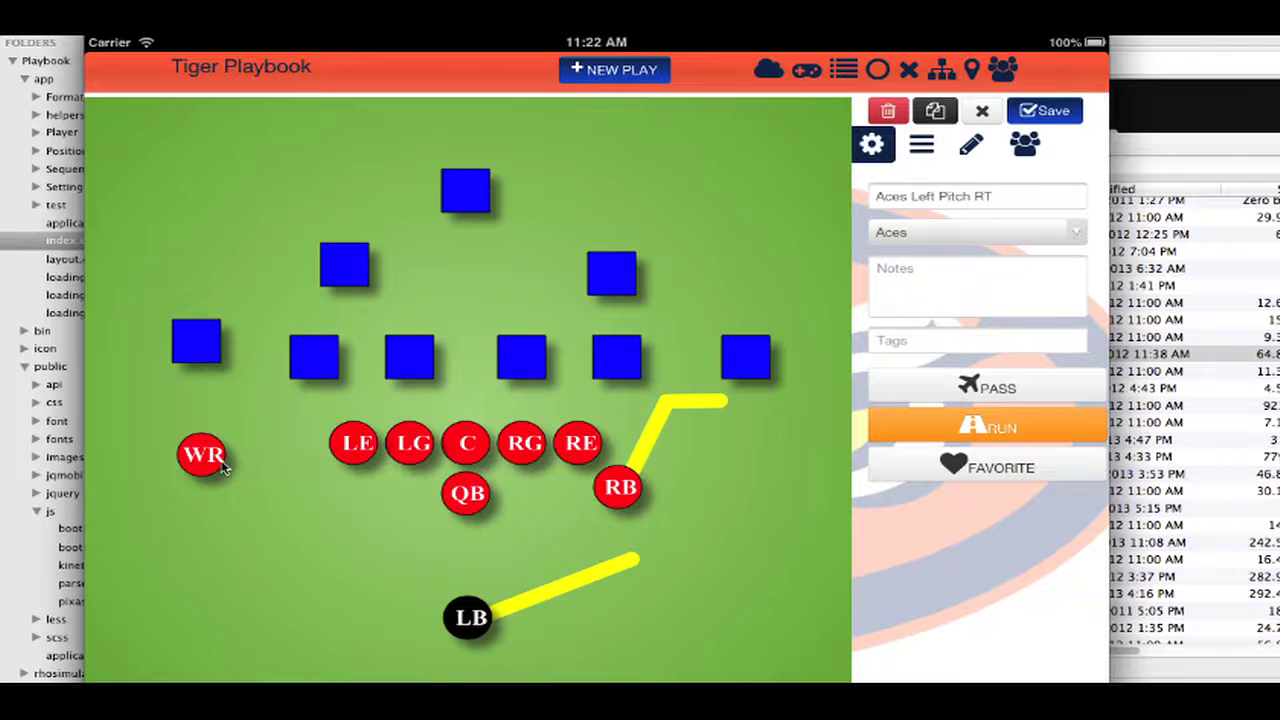
{"action": "left_click_drag", "start_coordinate": [215, 462], "coordinate": [283, 453]}
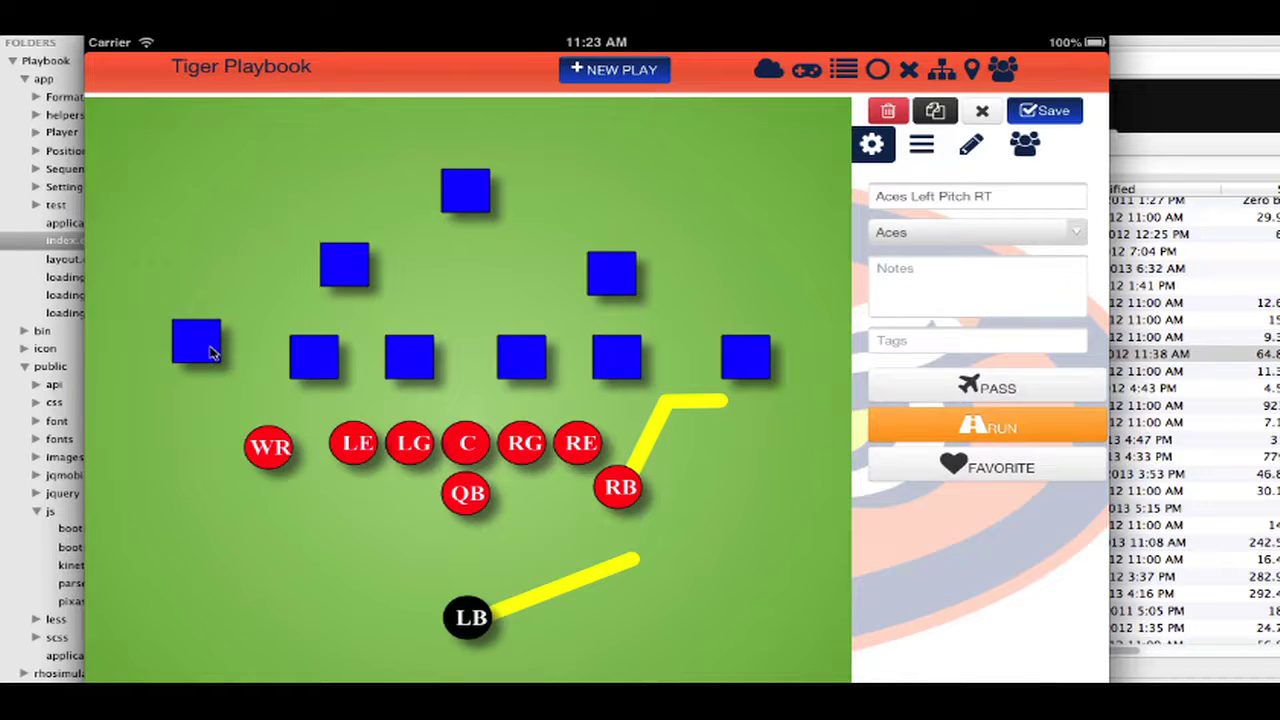
{"action": "left_click_drag", "start_coordinate": [194, 340], "coordinate": [225, 271]}
{"action": "left_click_drag", "start_coordinate": [333, 274], "coordinate": [400, 204]}
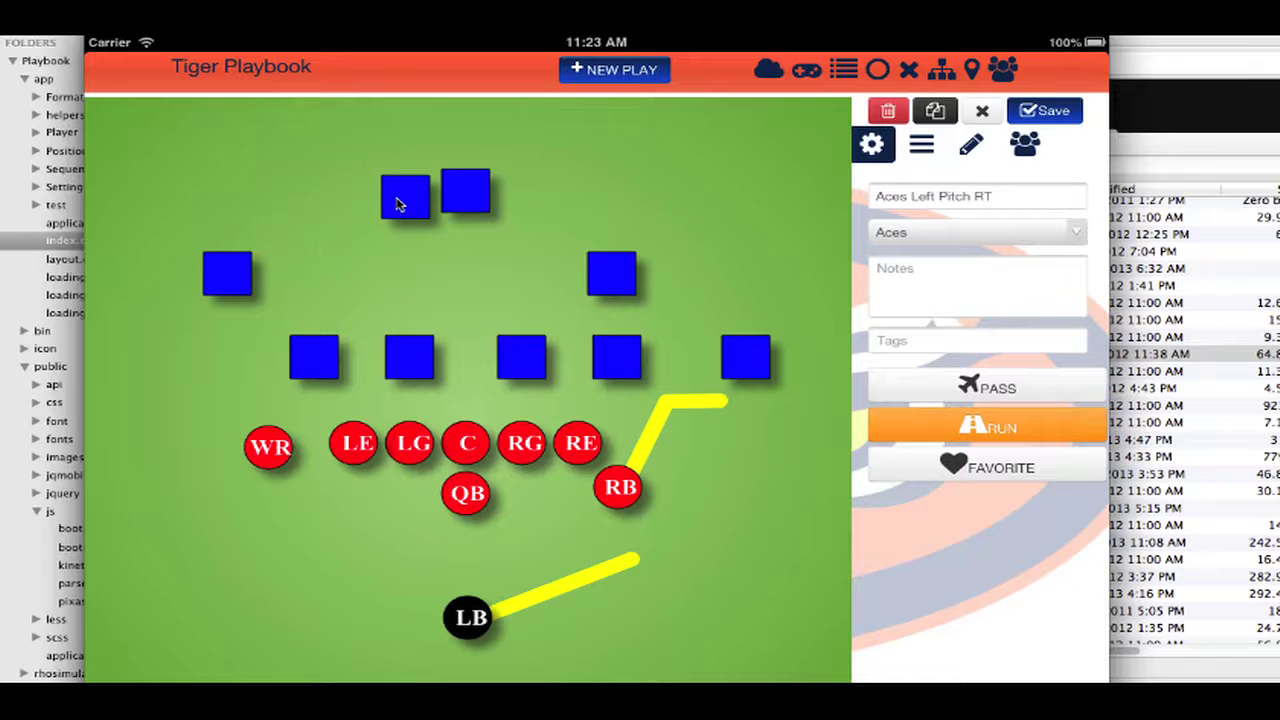
{"action": "left_click", "coordinate": [620, 287]}
{"action": "left_click_drag", "start_coordinate": [648, 278], "coordinate": [690, 270]}
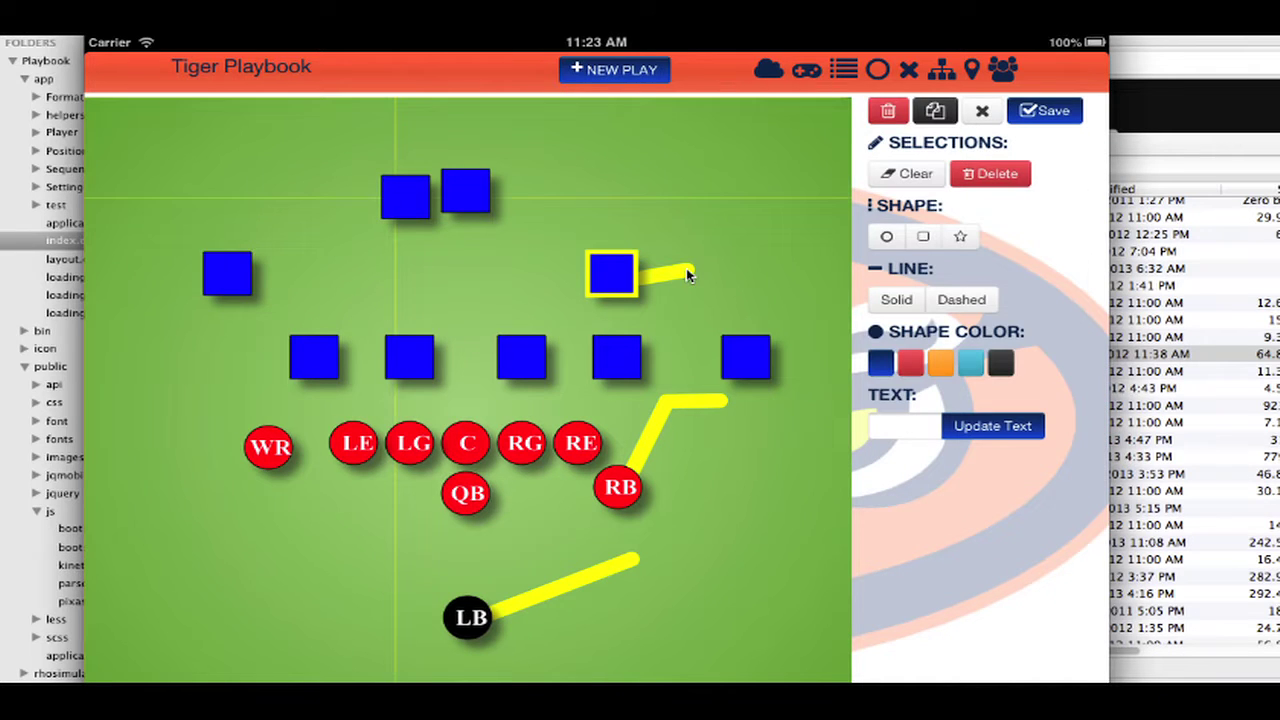
{"action": "left_click", "coordinate": [912, 176]}
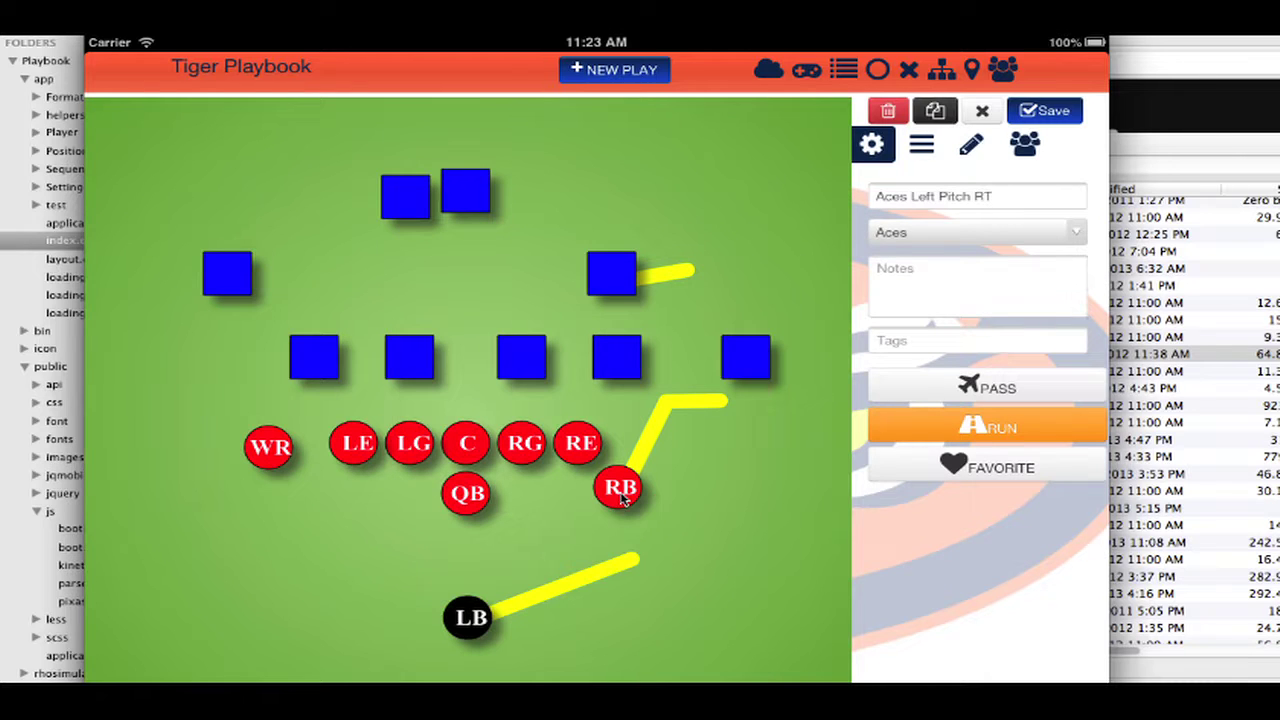
Move the QB back, delete the LB's route, nudge the LB, and reposition the rightmost defender
{"action": "left_click_drag", "start_coordinate": [462, 500], "coordinate": [379, 618]}
{"action": "left_click", "coordinate": [528, 601]}
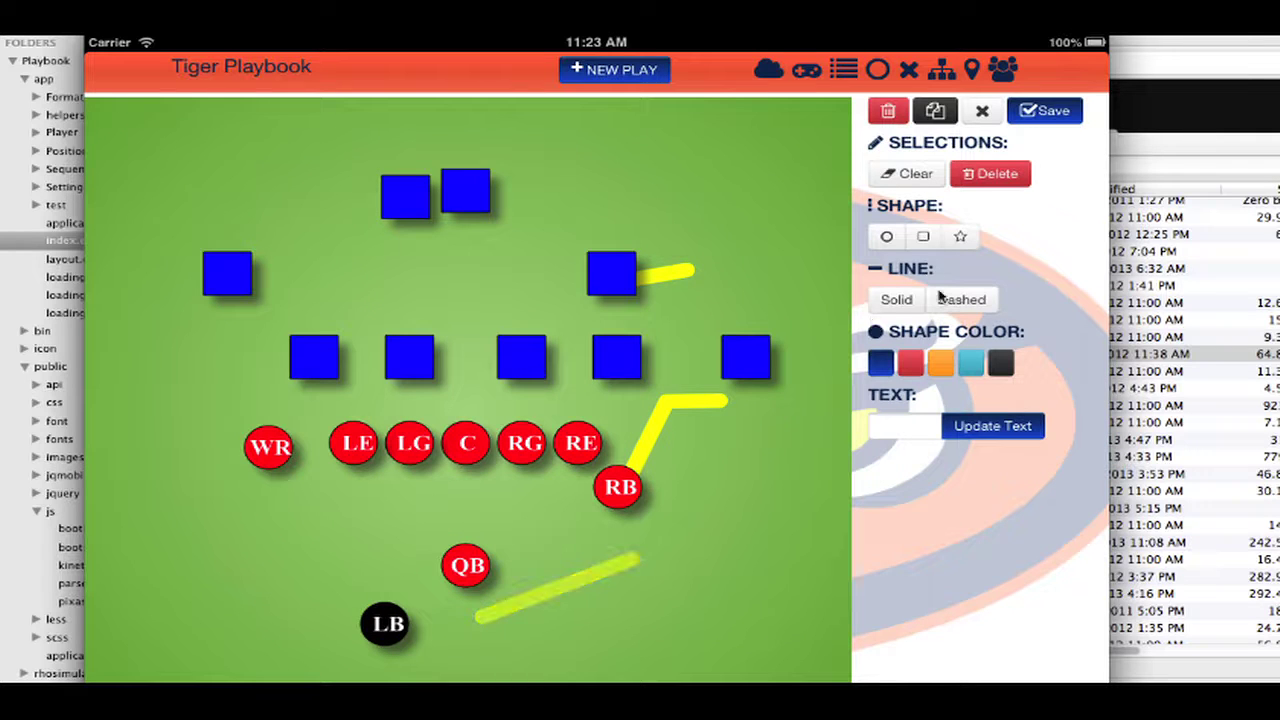
{"action": "left_click", "coordinate": [990, 174]}
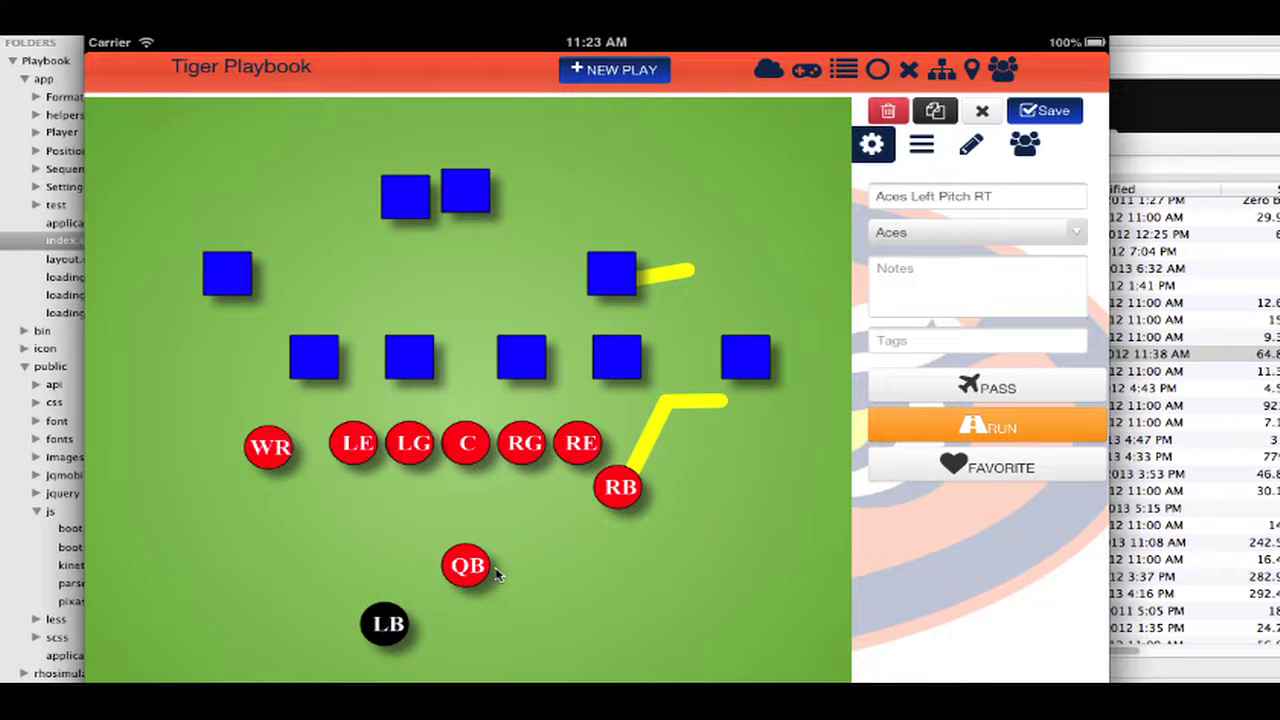
{"action": "left_click_drag", "start_coordinate": [384, 621], "coordinate": [383, 560]}
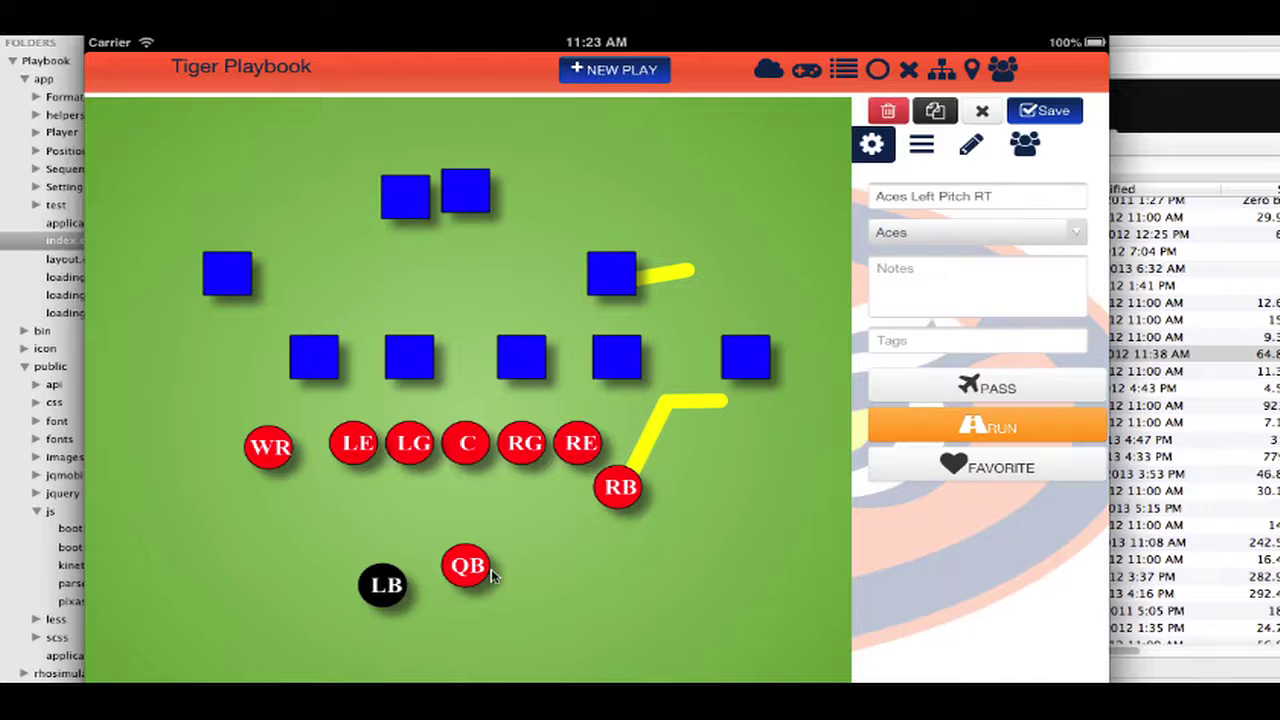
{"action": "left_click_drag", "start_coordinate": [472, 568], "coordinate": [480, 594]}
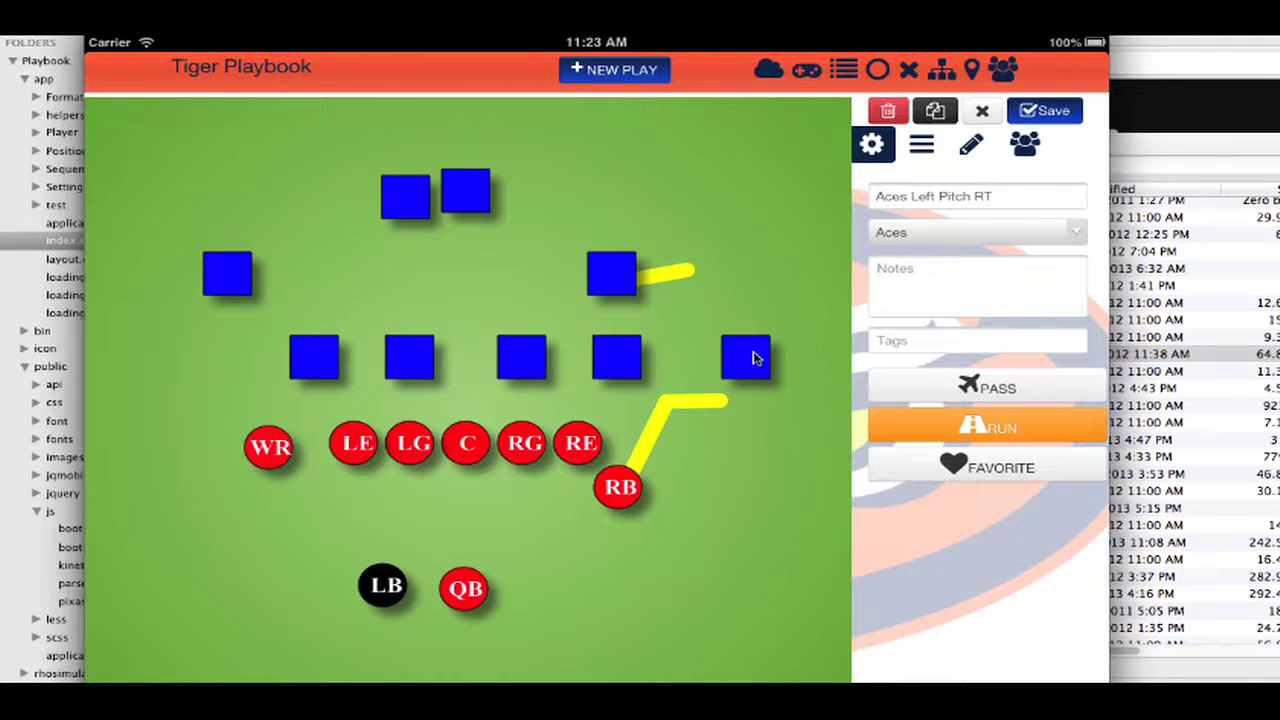
{"action": "left_click_drag", "start_coordinate": [755, 358], "coordinate": [779, 296]}
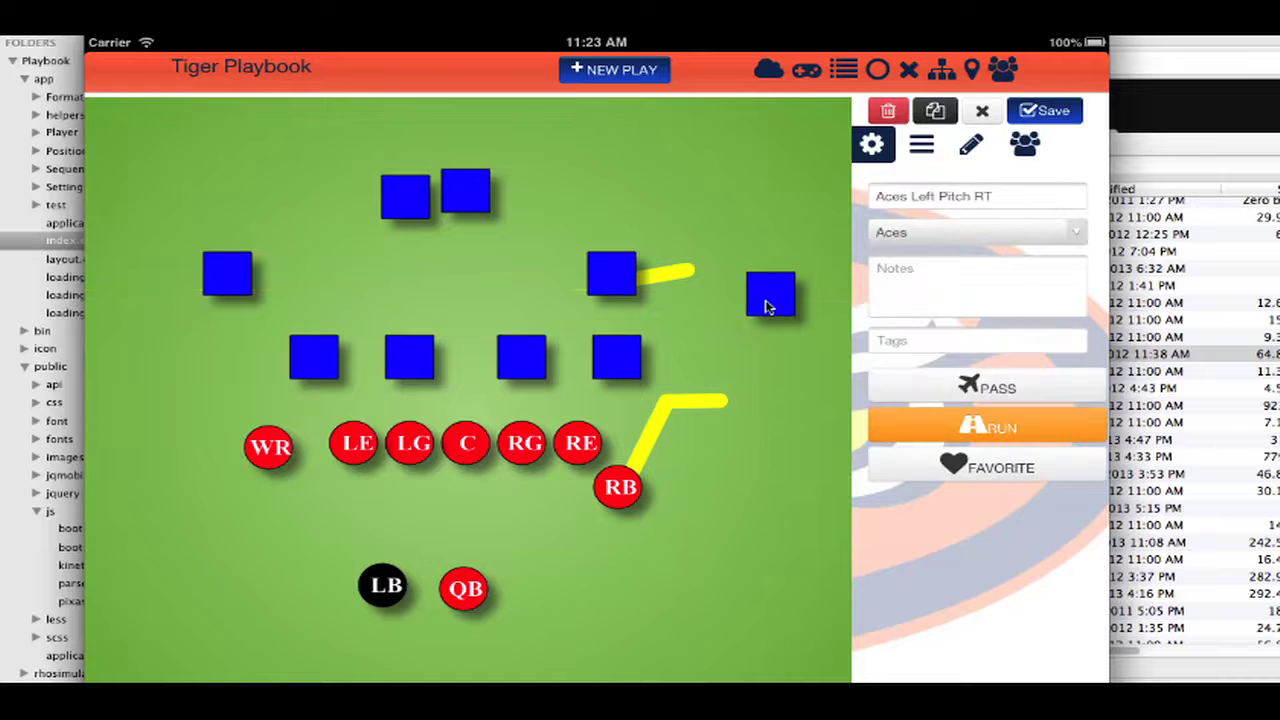
{"action": "left_click", "coordinate": [766, 306]}
{"action": "left_click", "coordinate": [770, 348]}
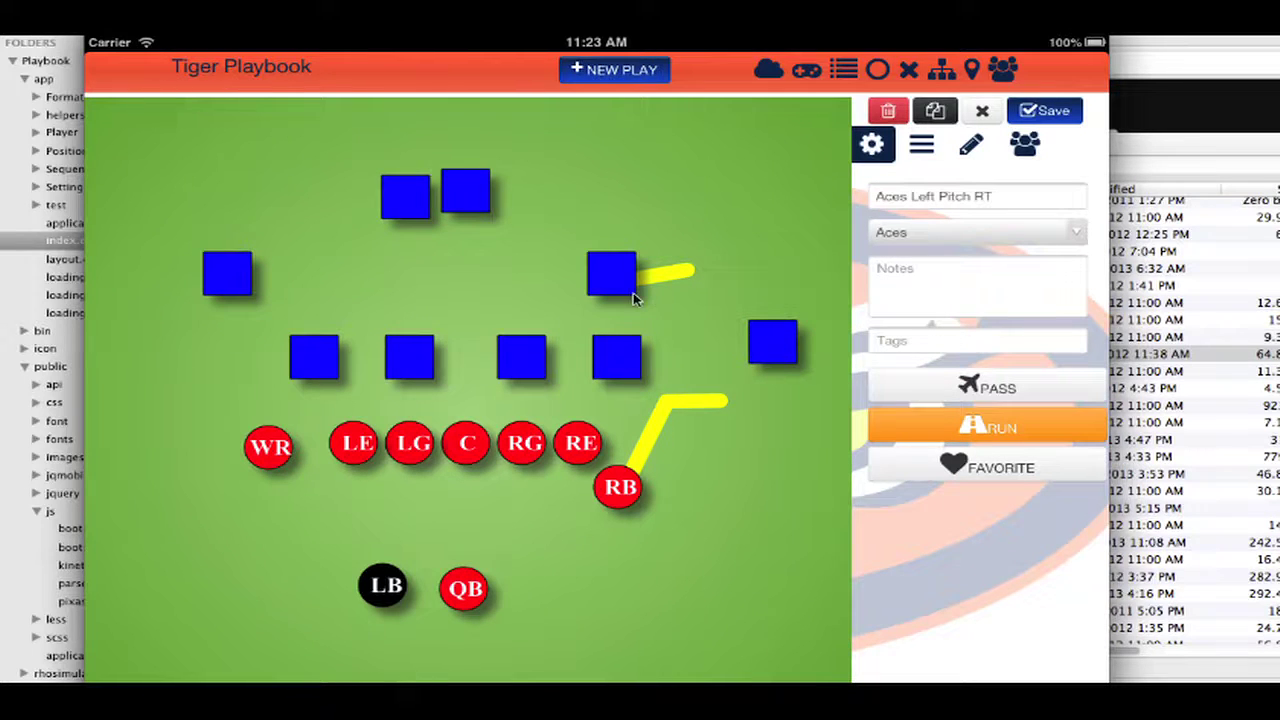
{"action": "key", "text": "super+Tab"}
{"action": "key", "text": "super+Tab"}
{"action": "key", "text": "super+Tab"}
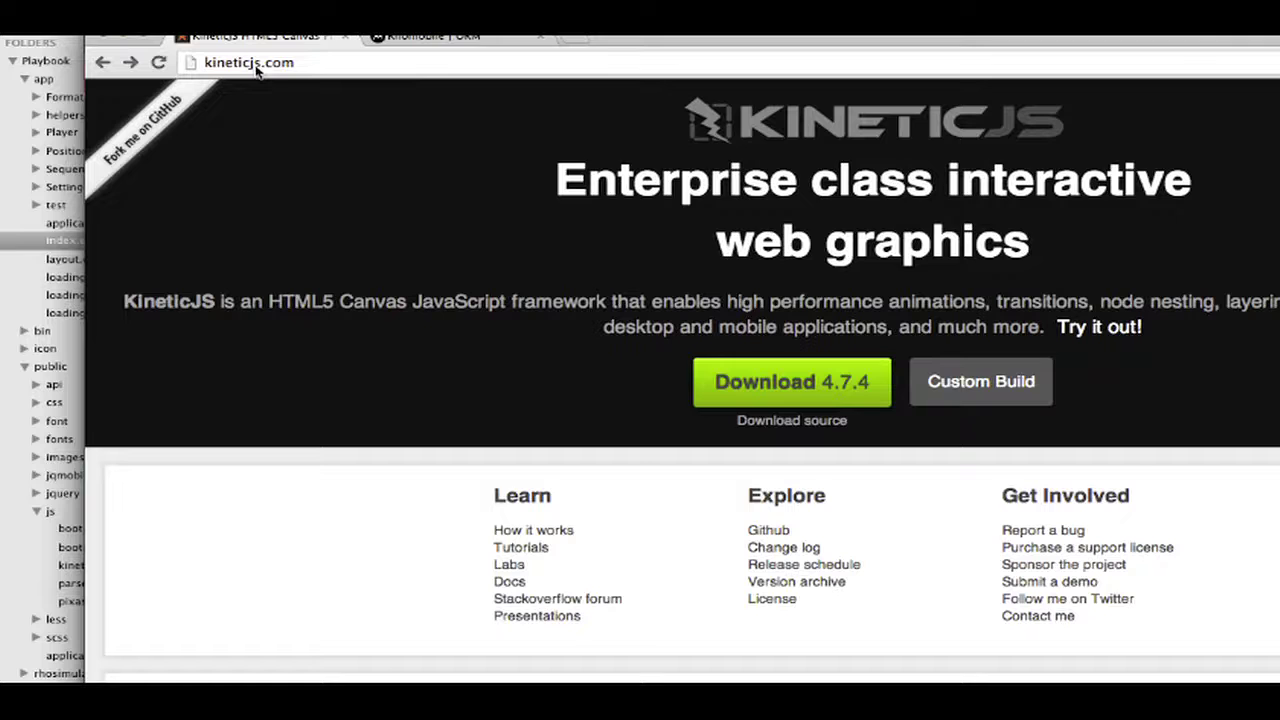
{"action": "key", "text": "super+Tab"}
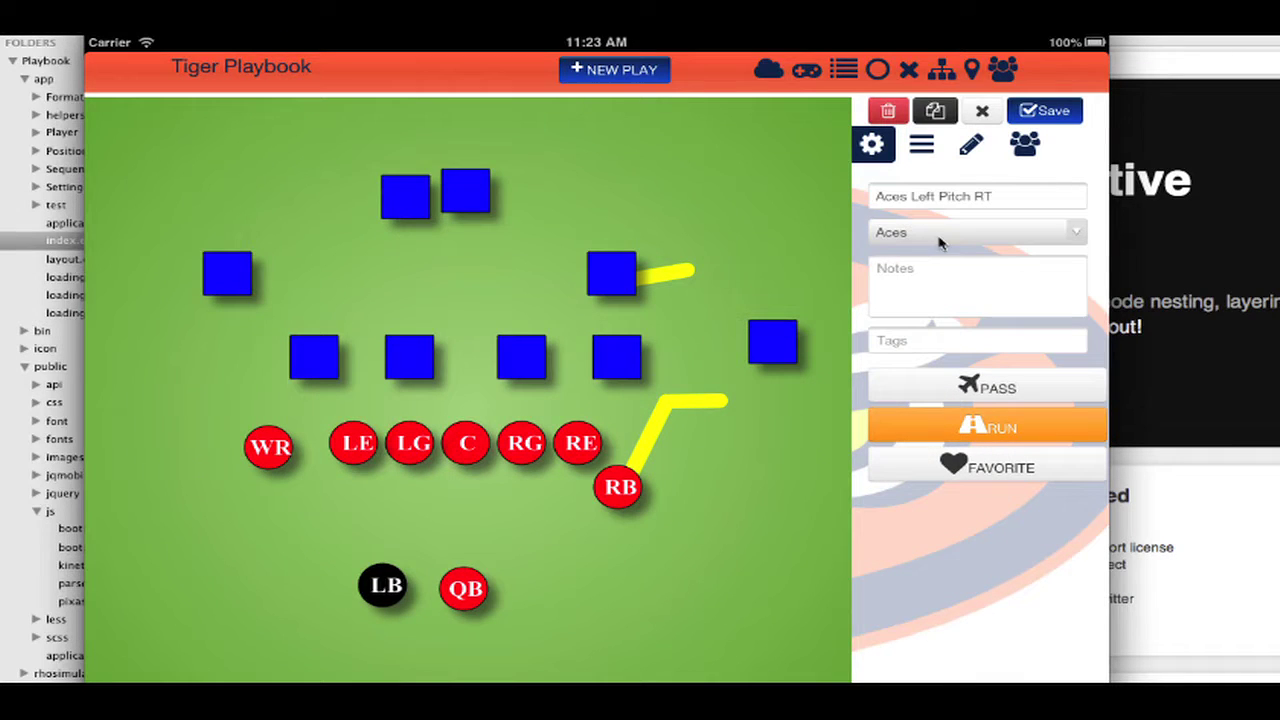
Save the play, then cycle the Dueces, Aces, Trips and fav filters before returning to all
{"action": "left_click", "coordinate": [1045, 114]}
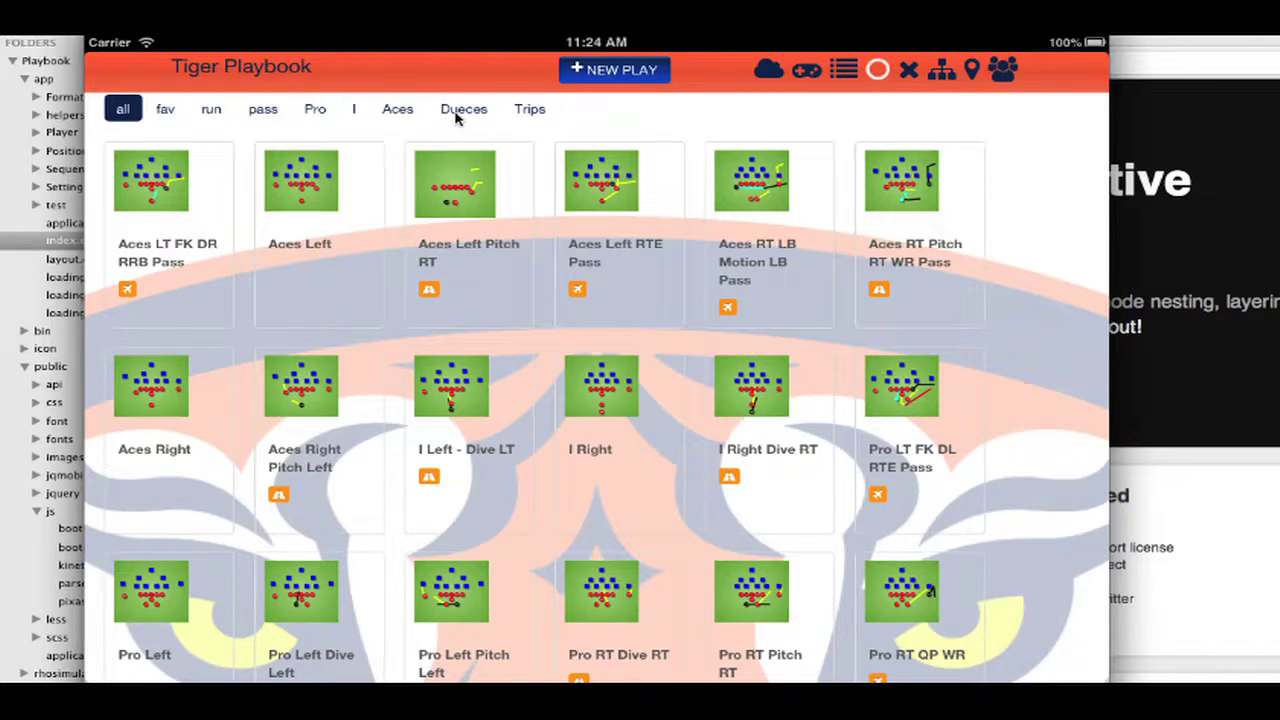
{"action": "left_click", "coordinate": [458, 112]}
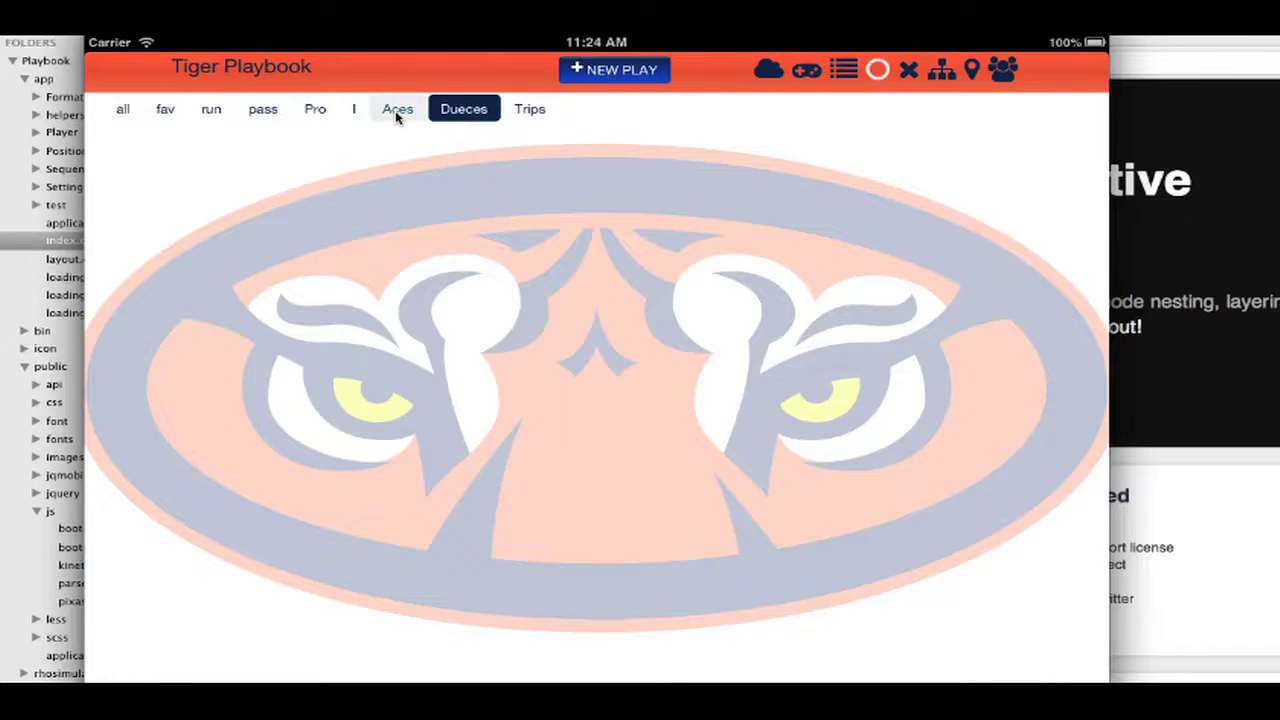
{"action": "left_click", "coordinate": [397, 112]}
{"action": "left_click", "coordinate": [525, 112]}
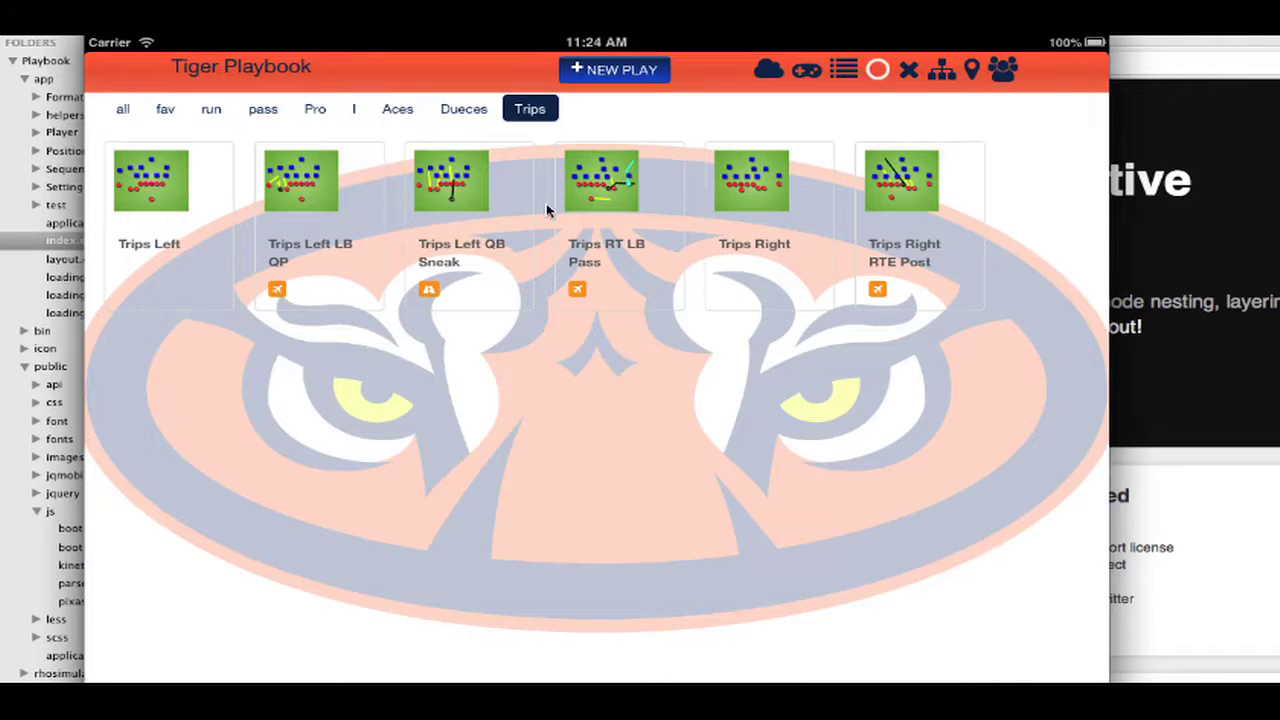
{"action": "left_click", "coordinate": [168, 112]}
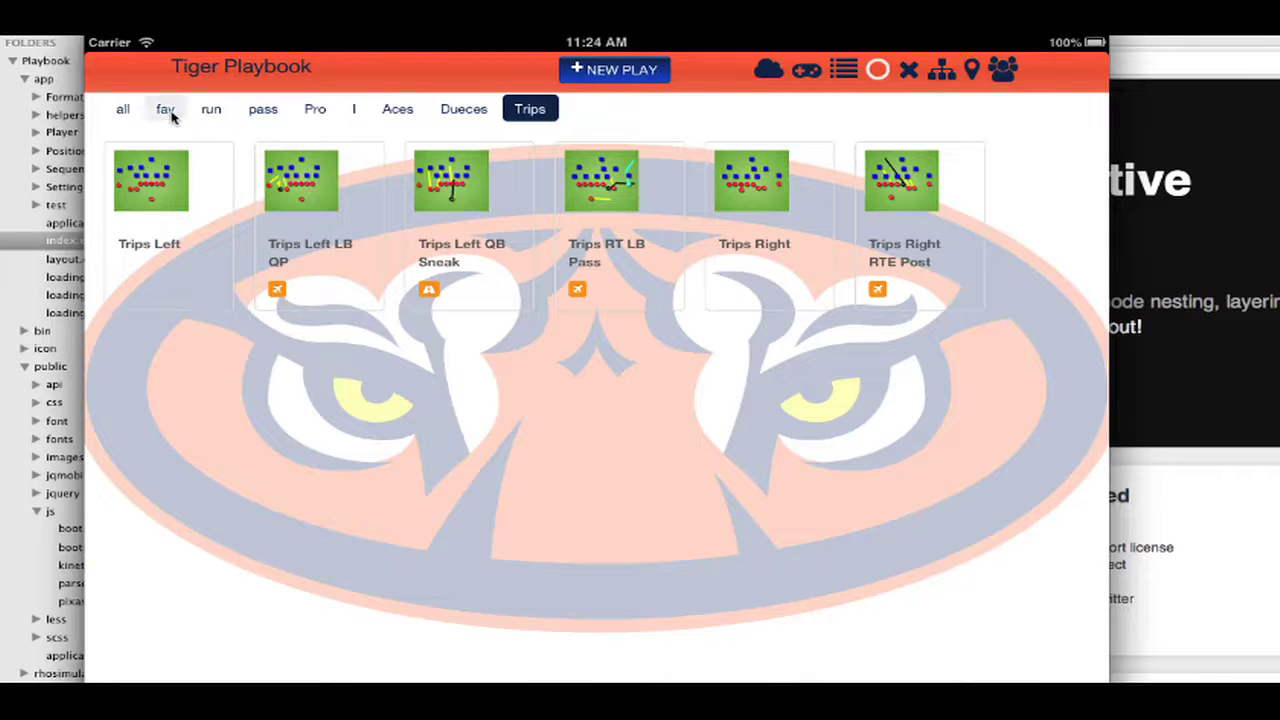
{"action": "left_click", "coordinate": [126, 114]}
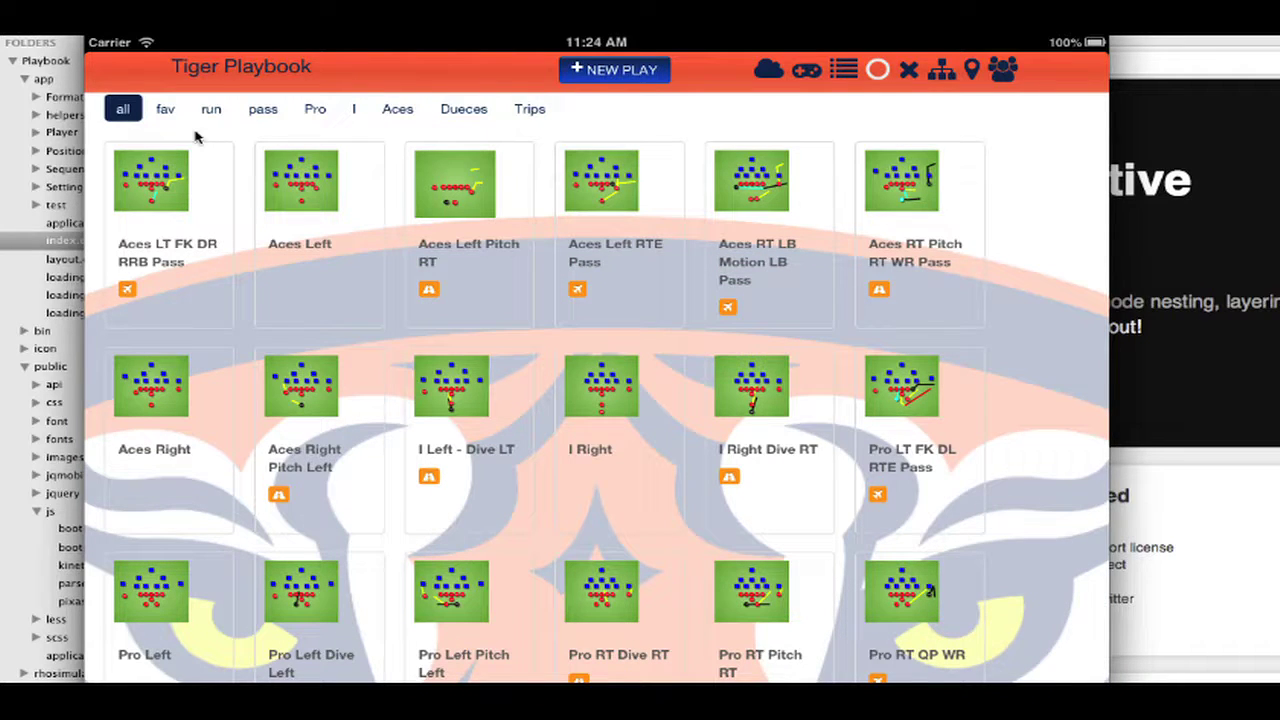
Browse the defensive, special teams and practice plays, then show the team roster
{"action": "left_click", "coordinate": [909, 71]}
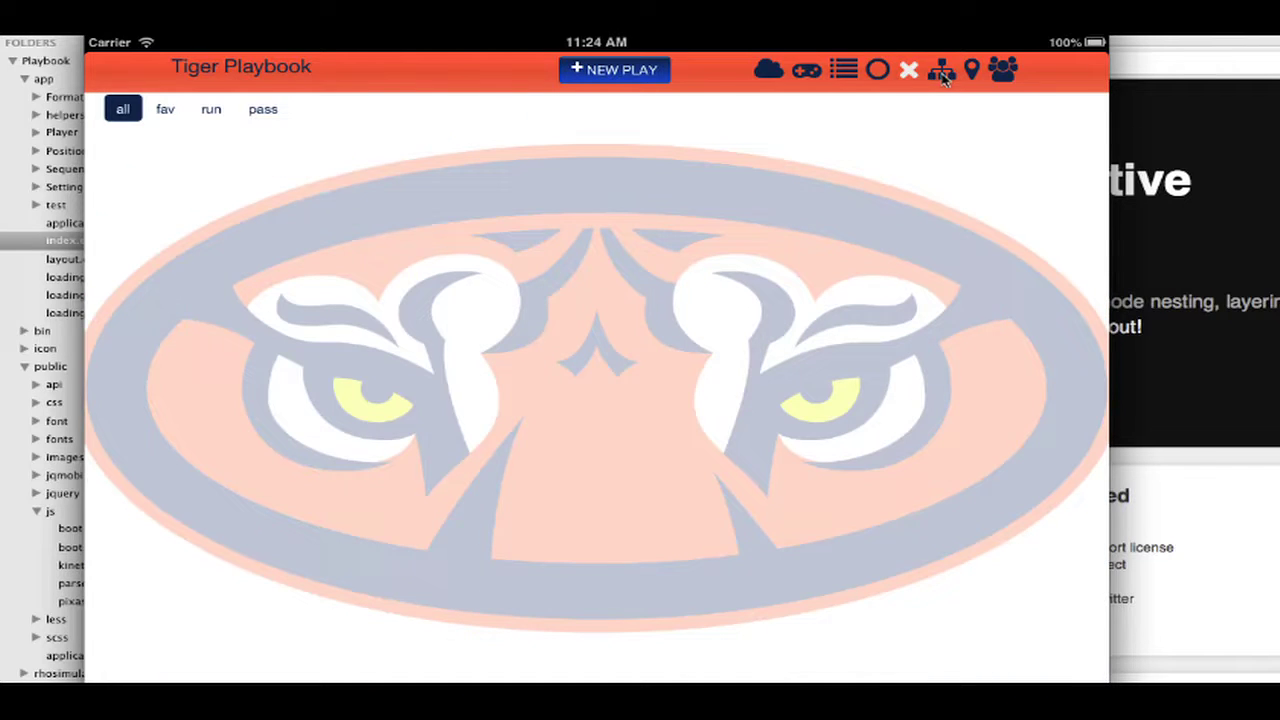
{"action": "left_click", "coordinate": [943, 76]}
{"action": "left_click", "coordinate": [971, 72]}
{"action": "left_click", "coordinate": [1001, 76]}
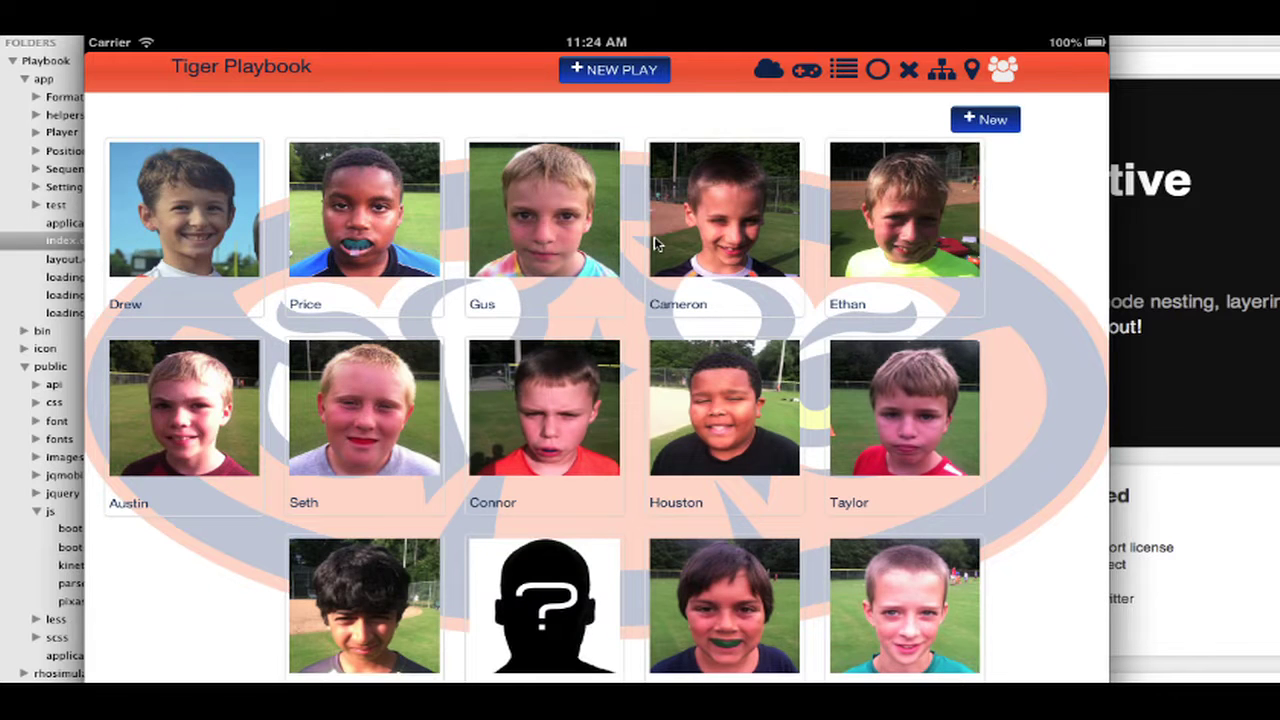
Rate the first player Run 1, Pass 4, Kick 3, Catch 1 stars and save
{"action": "left_click", "coordinate": [209, 240]}
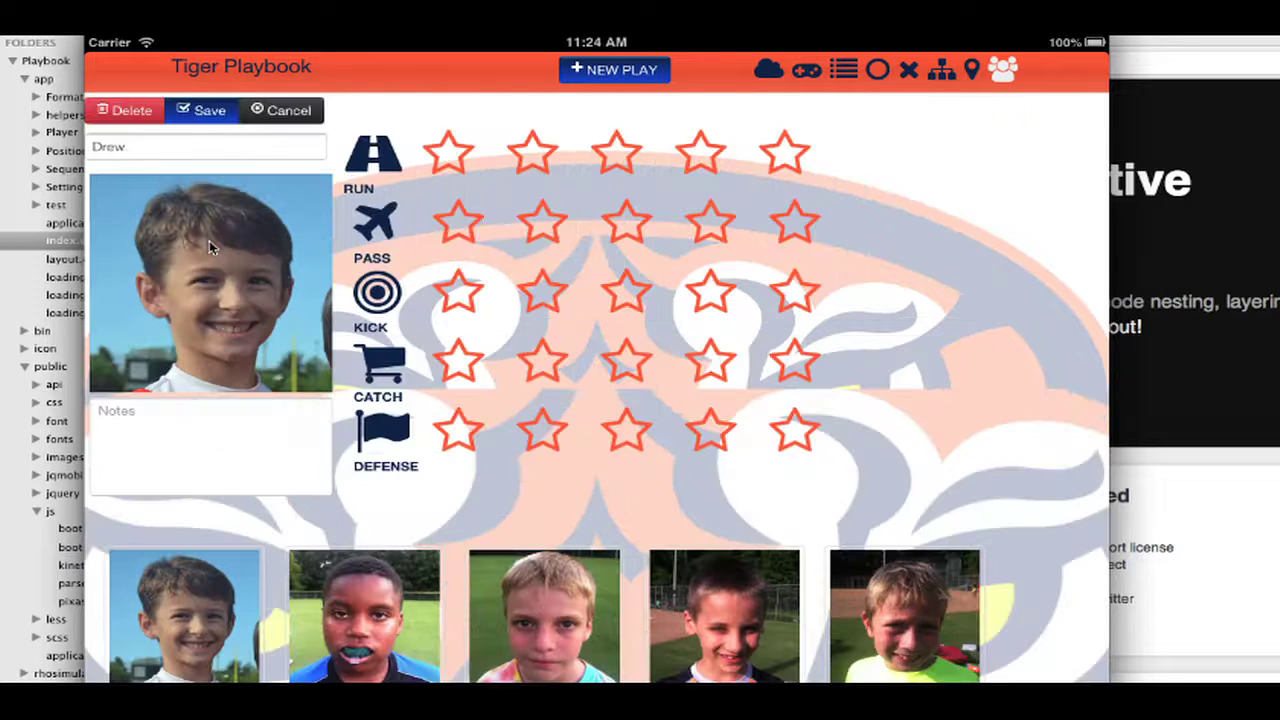
{"action": "left_click", "coordinate": [452, 153]}
{"action": "left_click", "coordinate": [710, 222]}
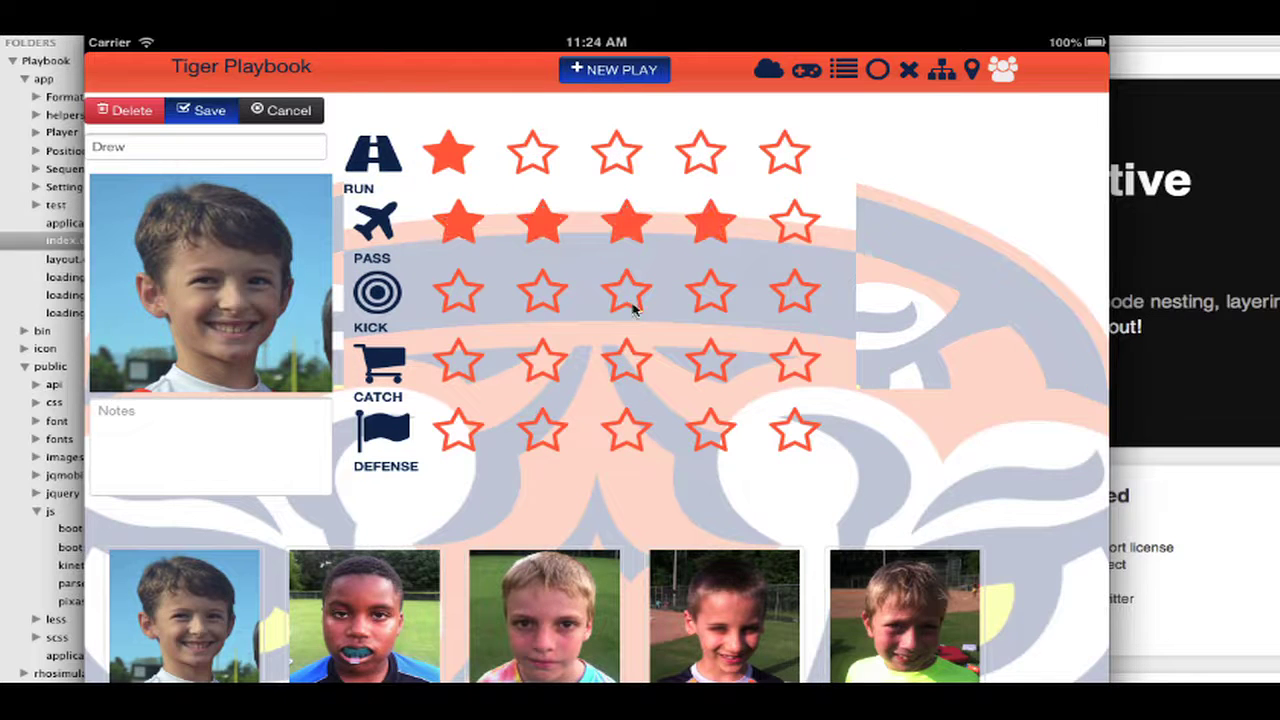
{"action": "left_click", "coordinate": [630, 300]}
{"action": "left_click", "coordinate": [462, 361]}
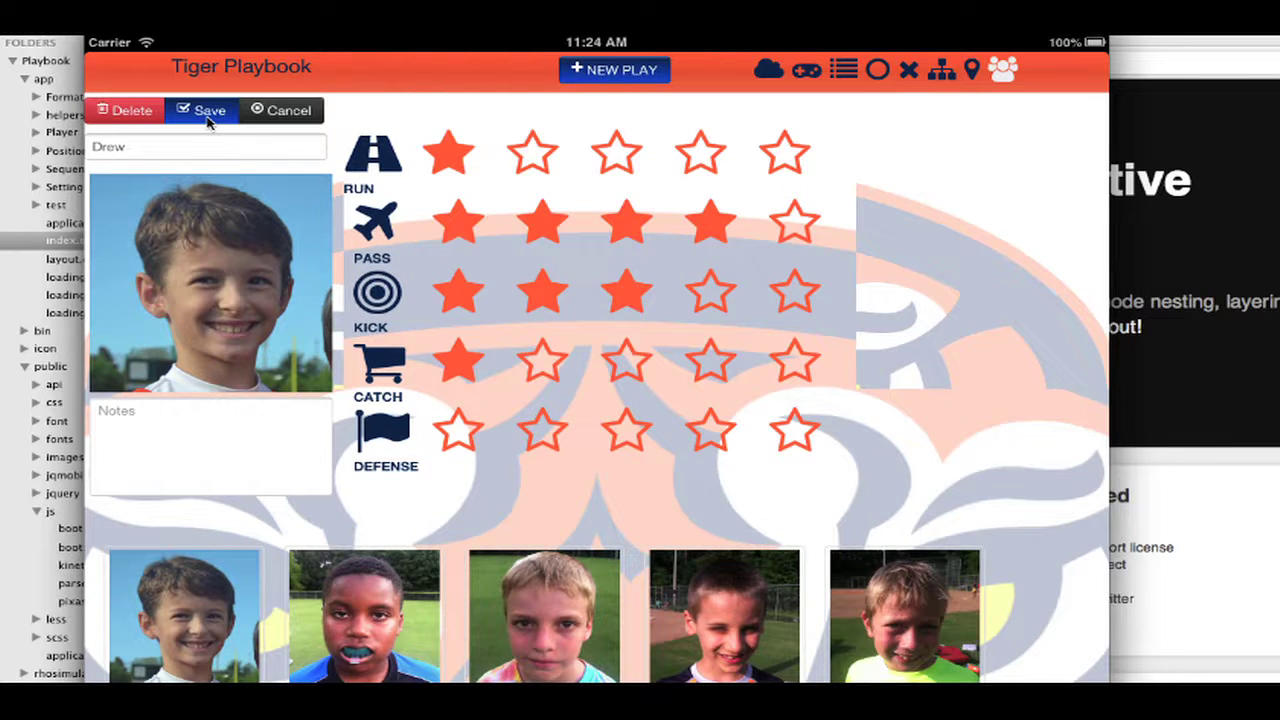
{"action": "left_click", "coordinate": [207, 117]}
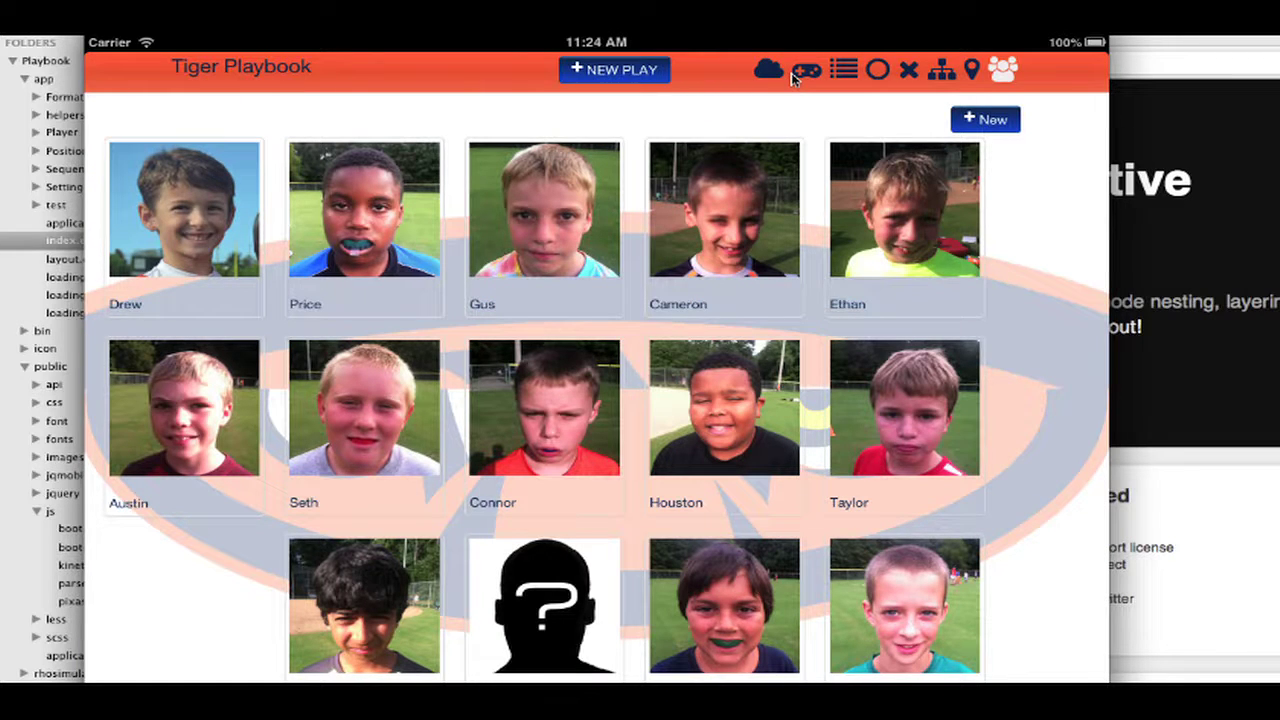
Preview several plays from the list, ending on the Aces Right Pitch Left diagram
{"action": "left_click", "coordinate": [805, 72]}
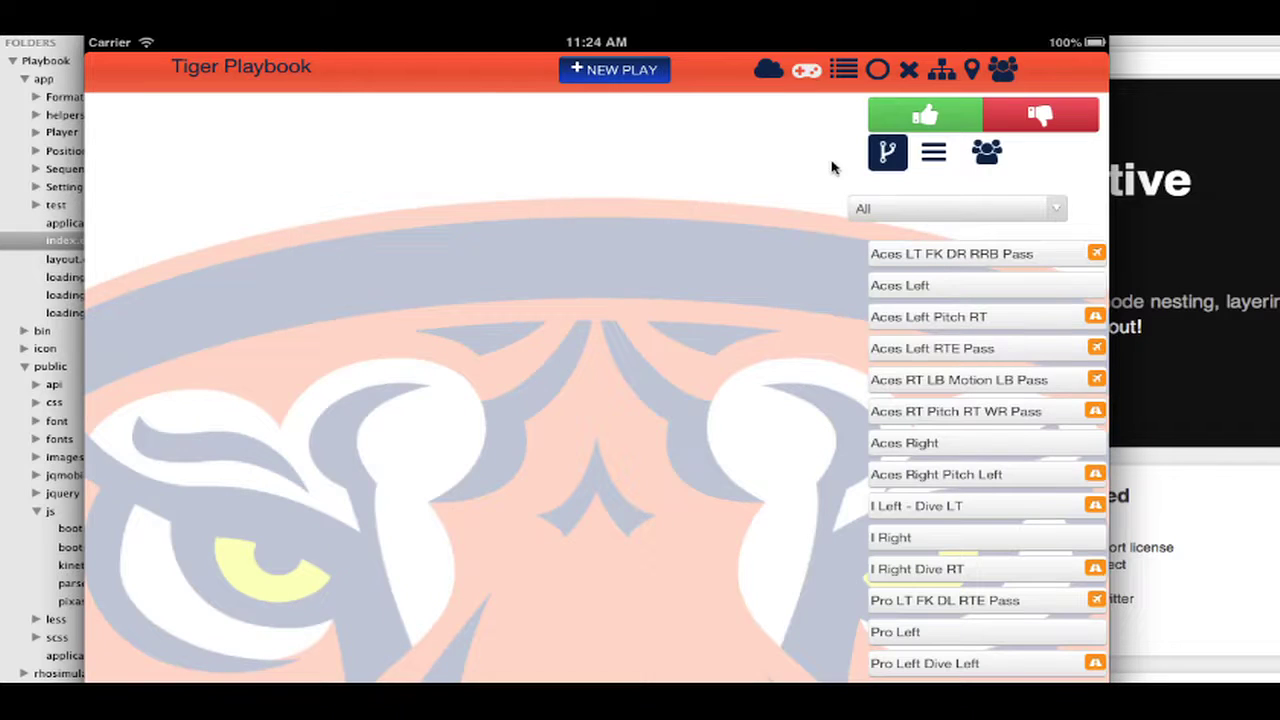
{"action": "left_click", "coordinate": [905, 254]}
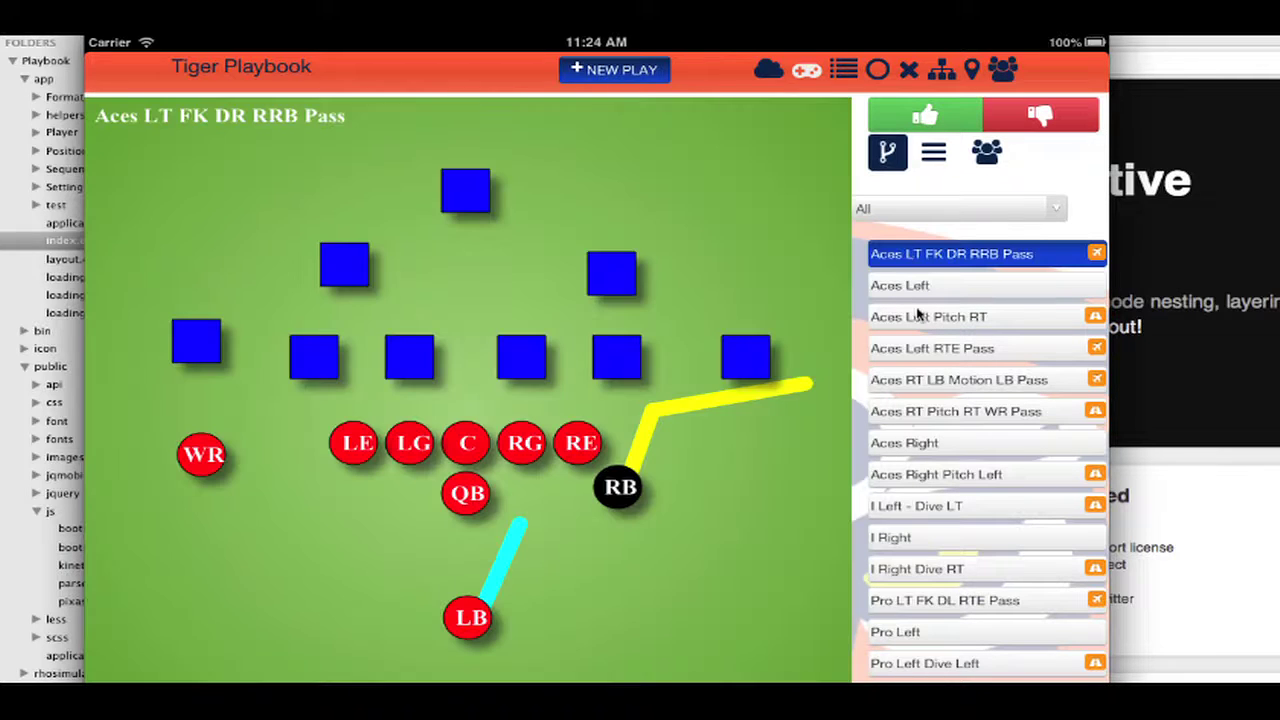
{"action": "left_click", "coordinate": [928, 376]}
{"action": "left_click", "coordinate": [920, 443]}
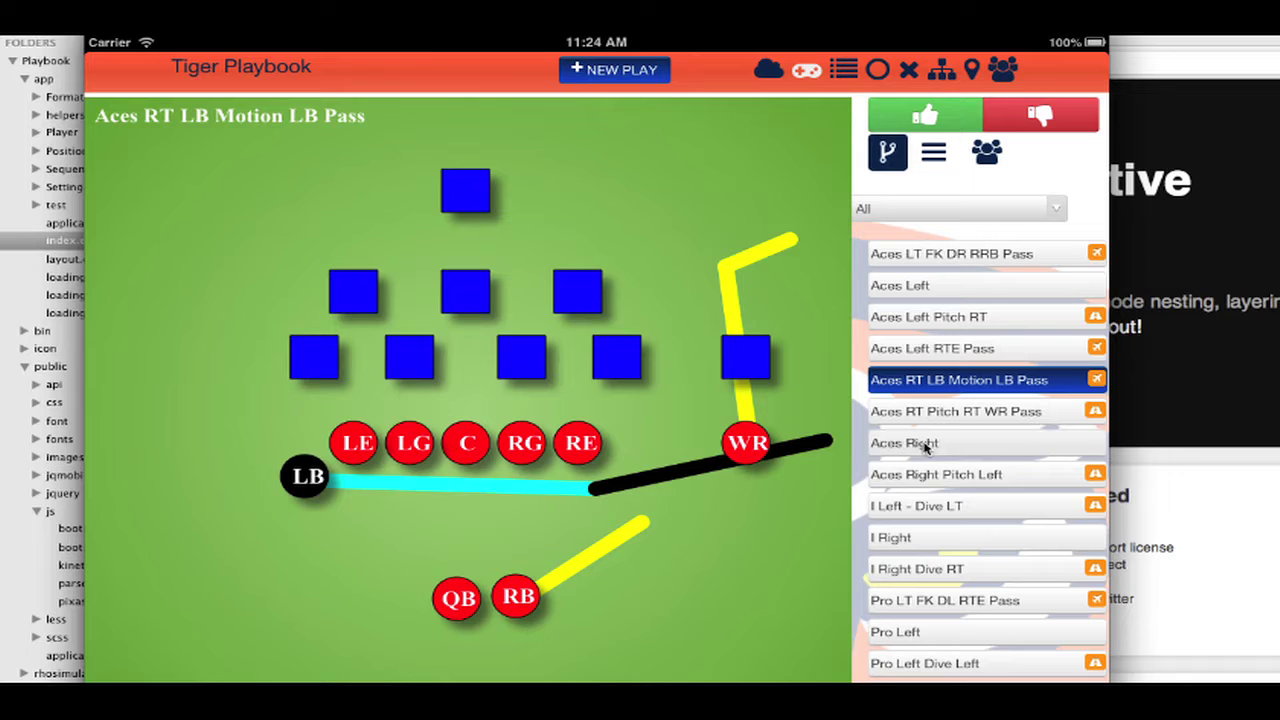
{"action": "left_click", "coordinate": [920, 505]}
{"action": "left_click", "coordinate": [922, 537]}
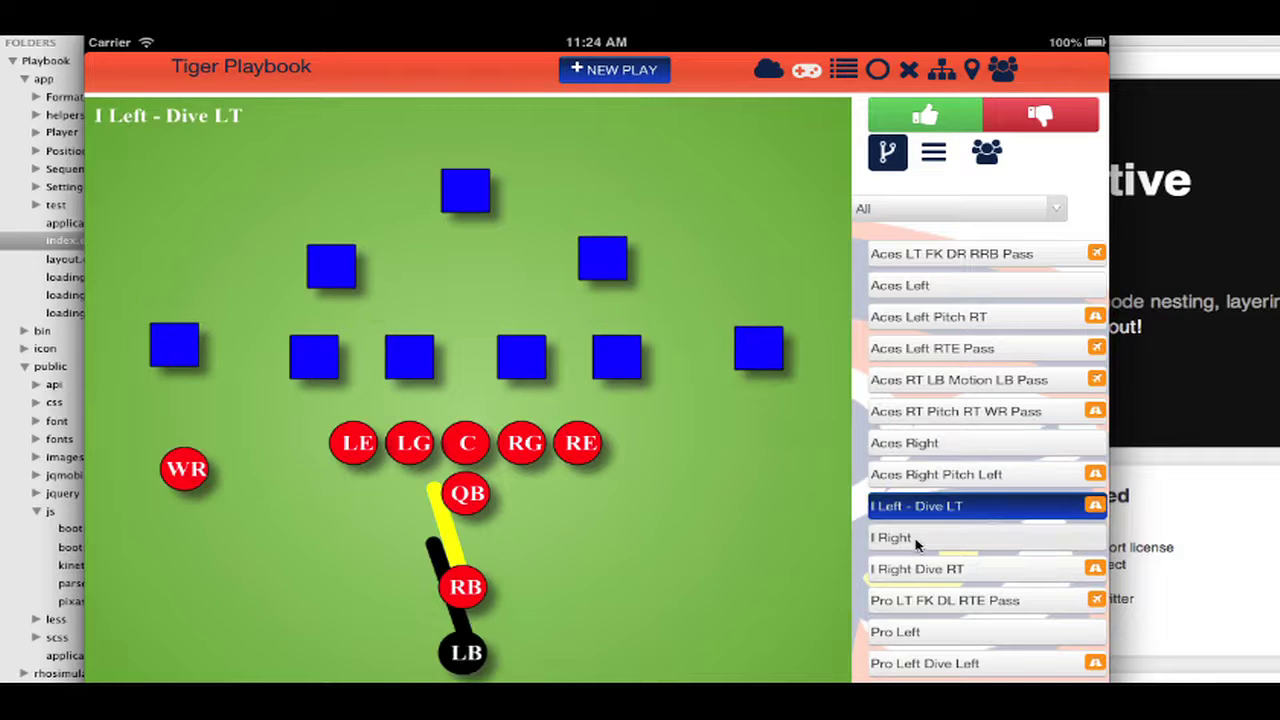
{"action": "left_click", "coordinate": [930, 478]}
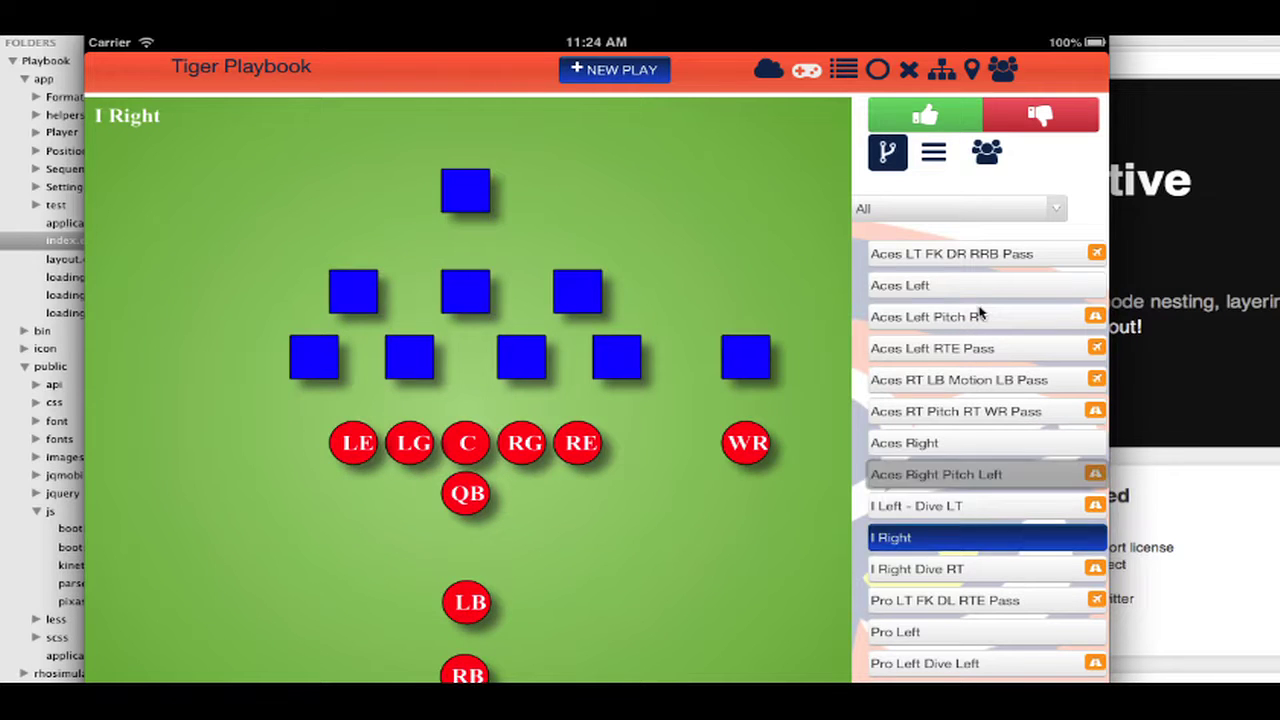
Assign the first roster player to QB and the second to WR
{"action": "left_click", "coordinate": [987, 152]}
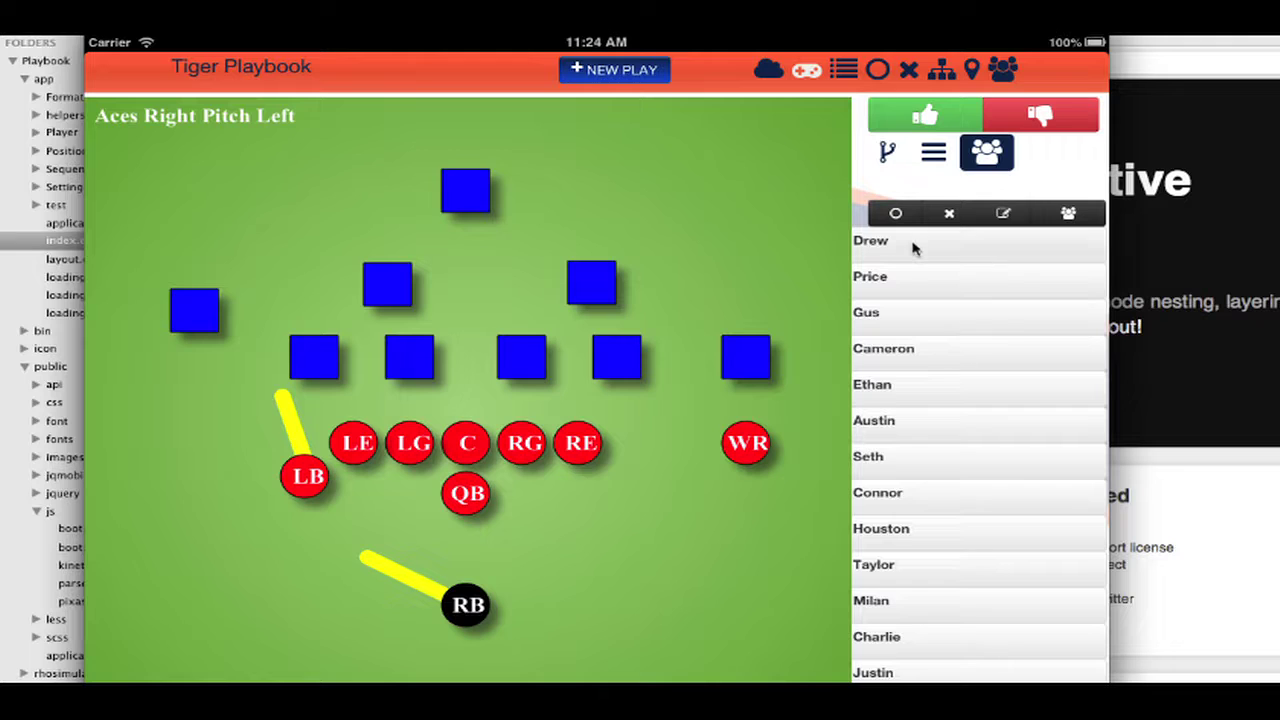
{"action": "left_click", "coordinate": [915, 248]}
{"action": "left_click", "coordinate": [484, 505]}
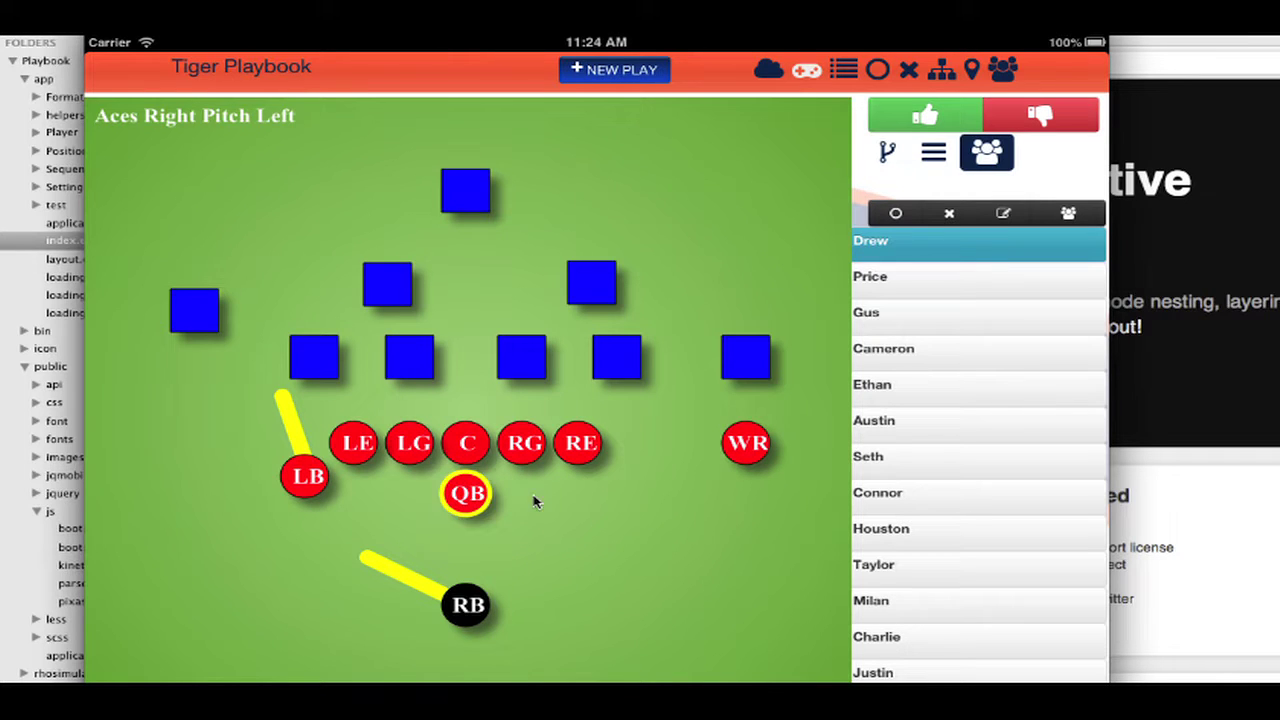
{"action": "left_click", "coordinate": [872, 288]}
{"action": "left_click", "coordinate": [747, 443]}
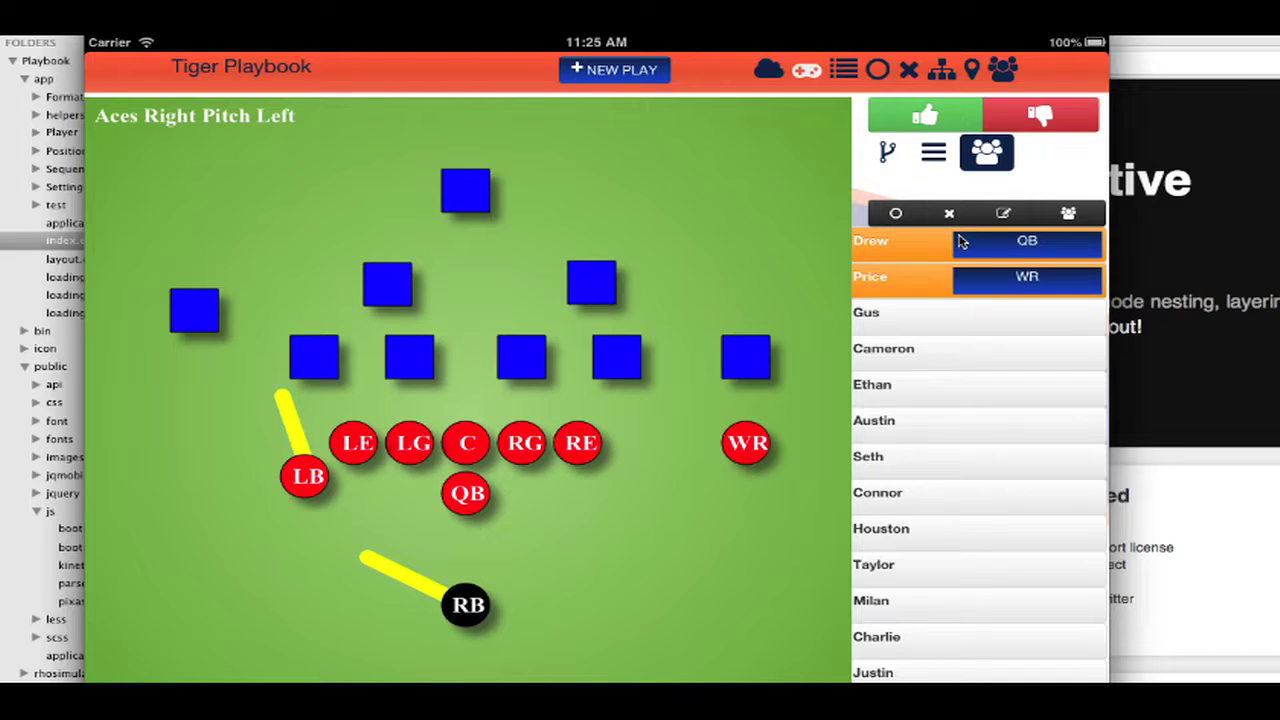
{"action": "left_click", "coordinate": [1068, 216]}
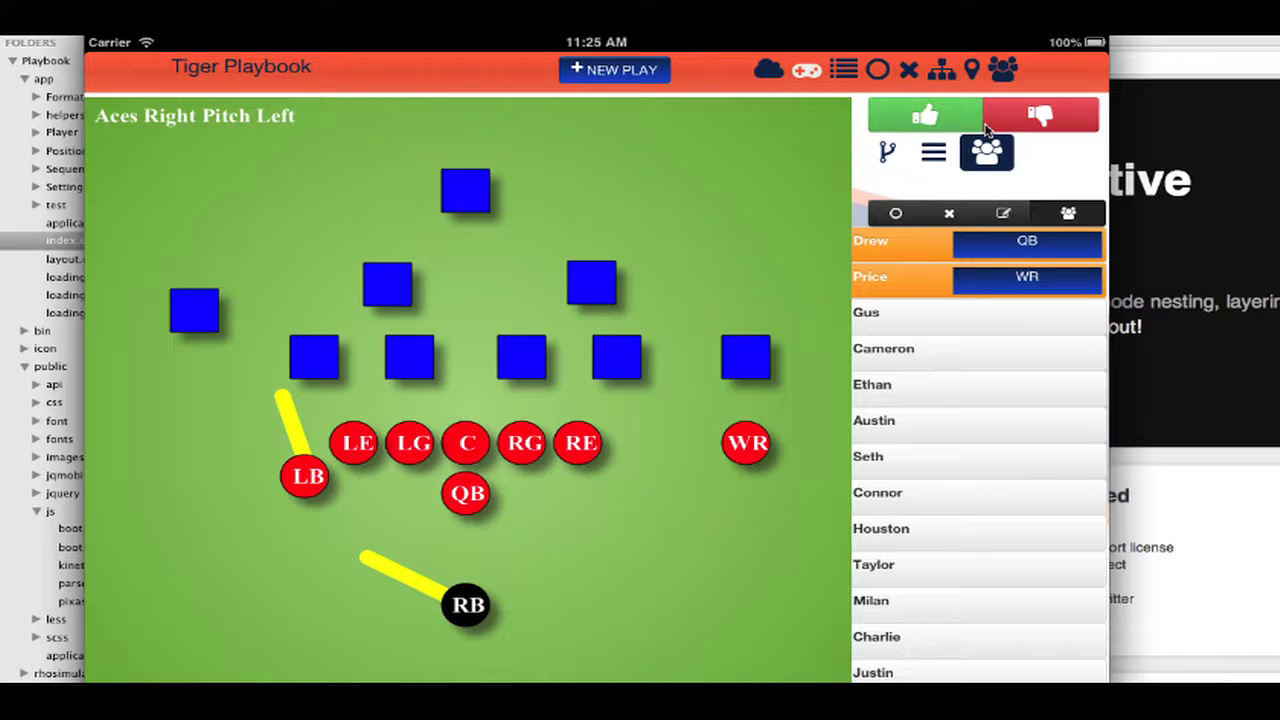
Toggle the defense and players off and back on, leaving the route lines hidden
{"action": "left_click", "coordinate": [895, 213]}
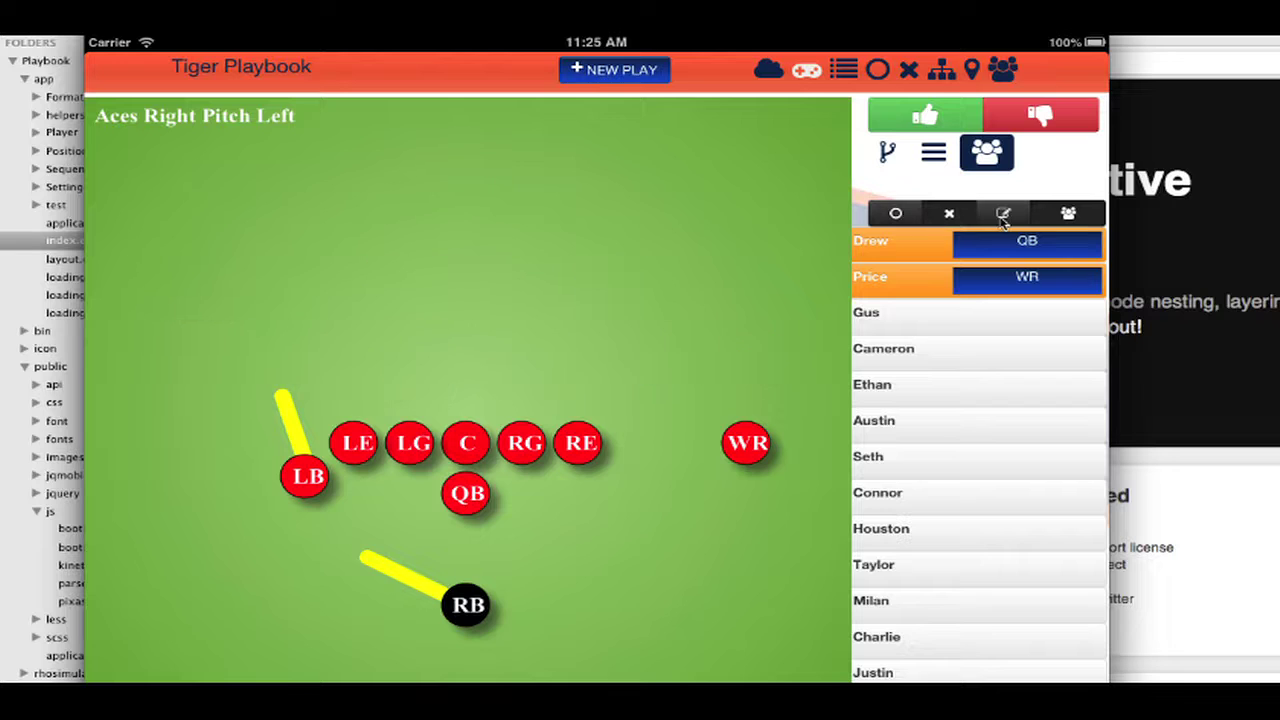
{"action": "left_click", "coordinate": [1003, 215]}
{"action": "left_click", "coordinate": [897, 214]}
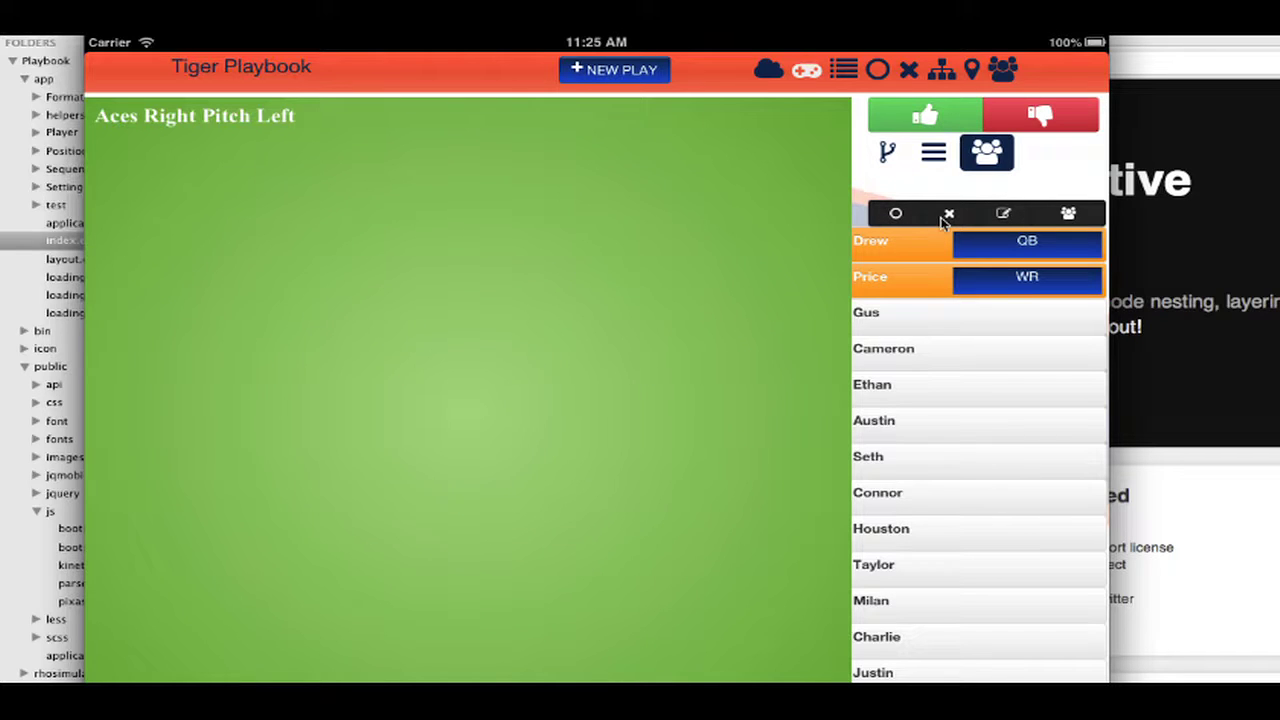
{"action": "left_click", "coordinate": [946, 216]}
{"action": "left_click", "coordinate": [896, 214]}
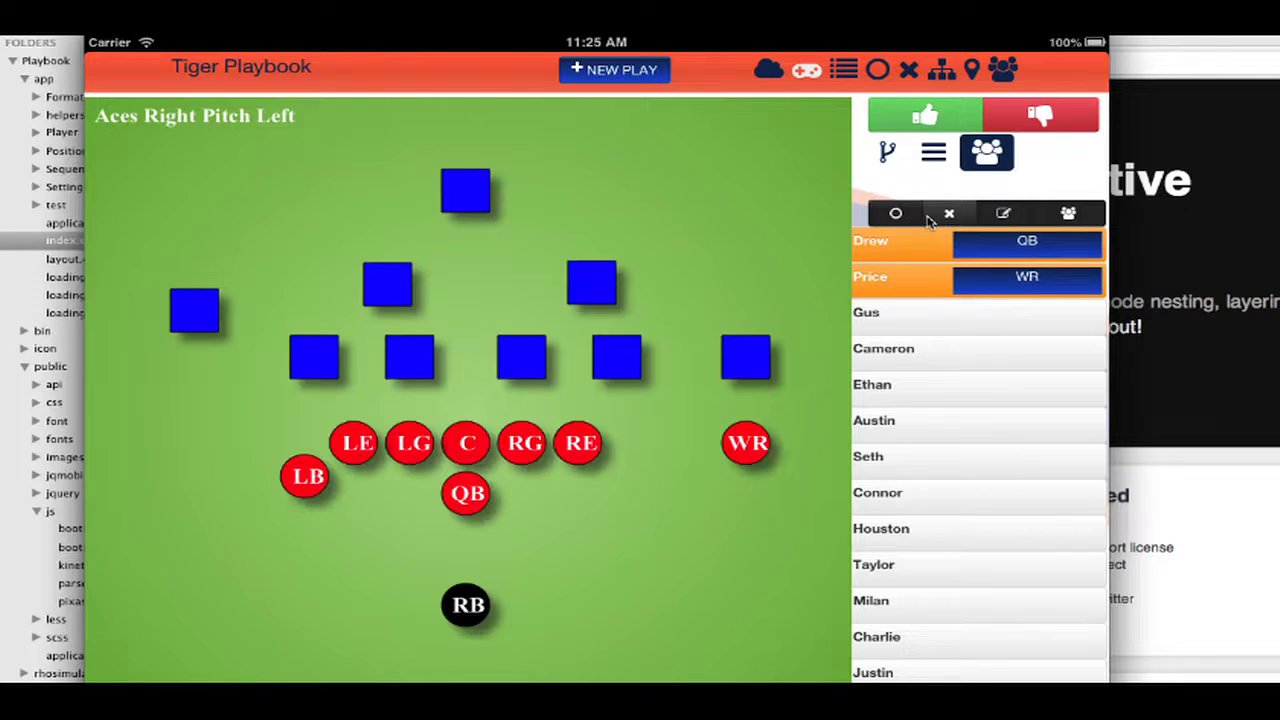
Start a new play sequence and add Pro LT FK DL RTE Pass and Pro Left Dive Left
{"action": "left_click", "coordinate": [842, 70]}
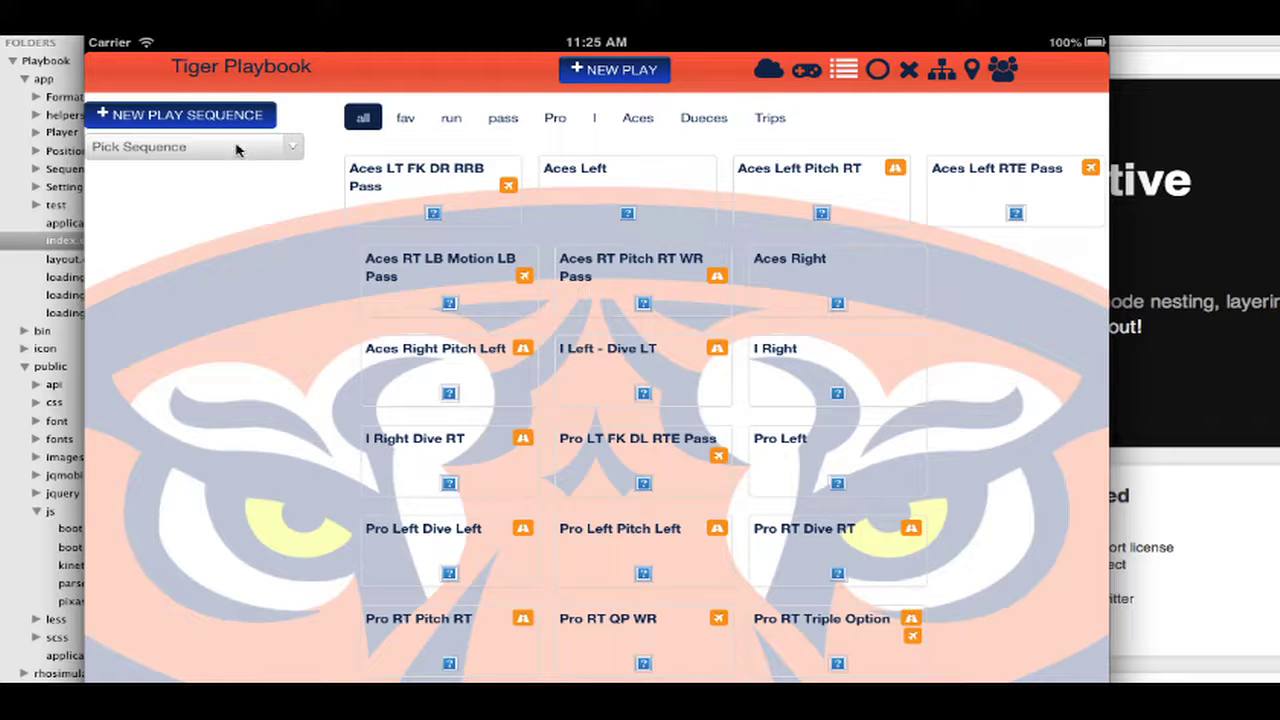
{"action": "left_click", "coordinate": [233, 141]}
{"action": "left_click", "coordinate": [403, 170]}
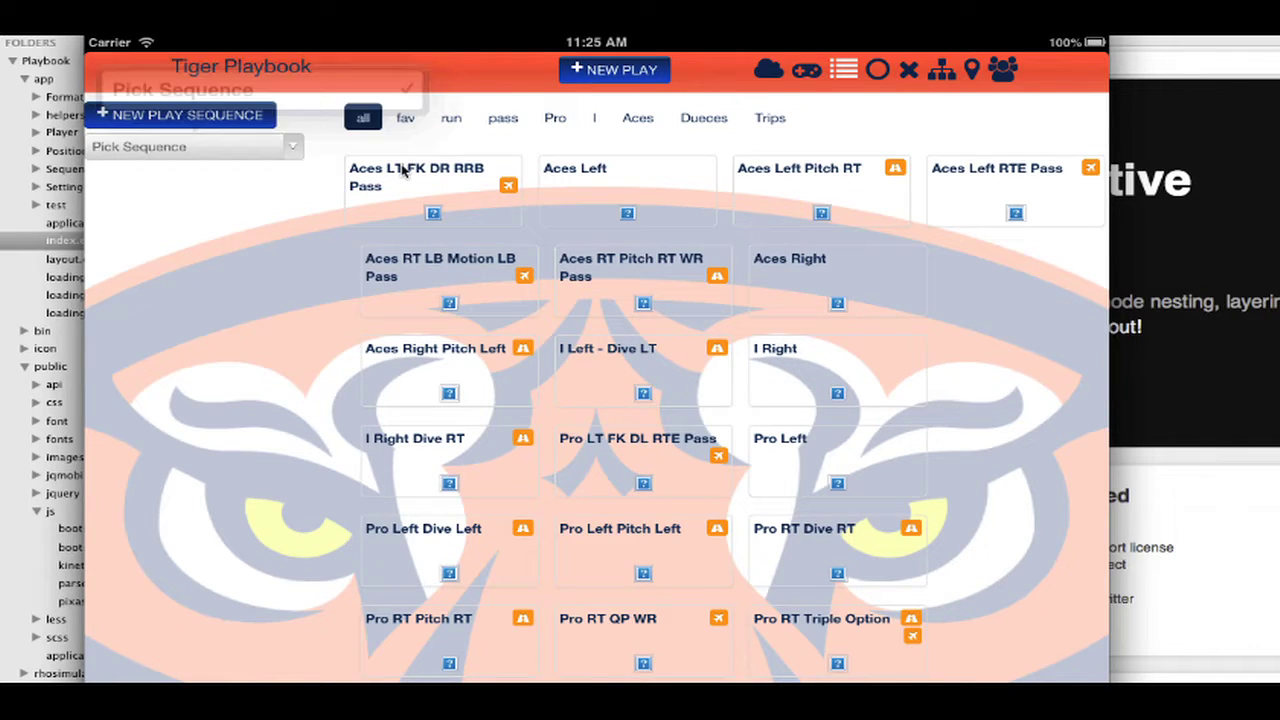
{"action": "left_click", "coordinate": [255, 116]}
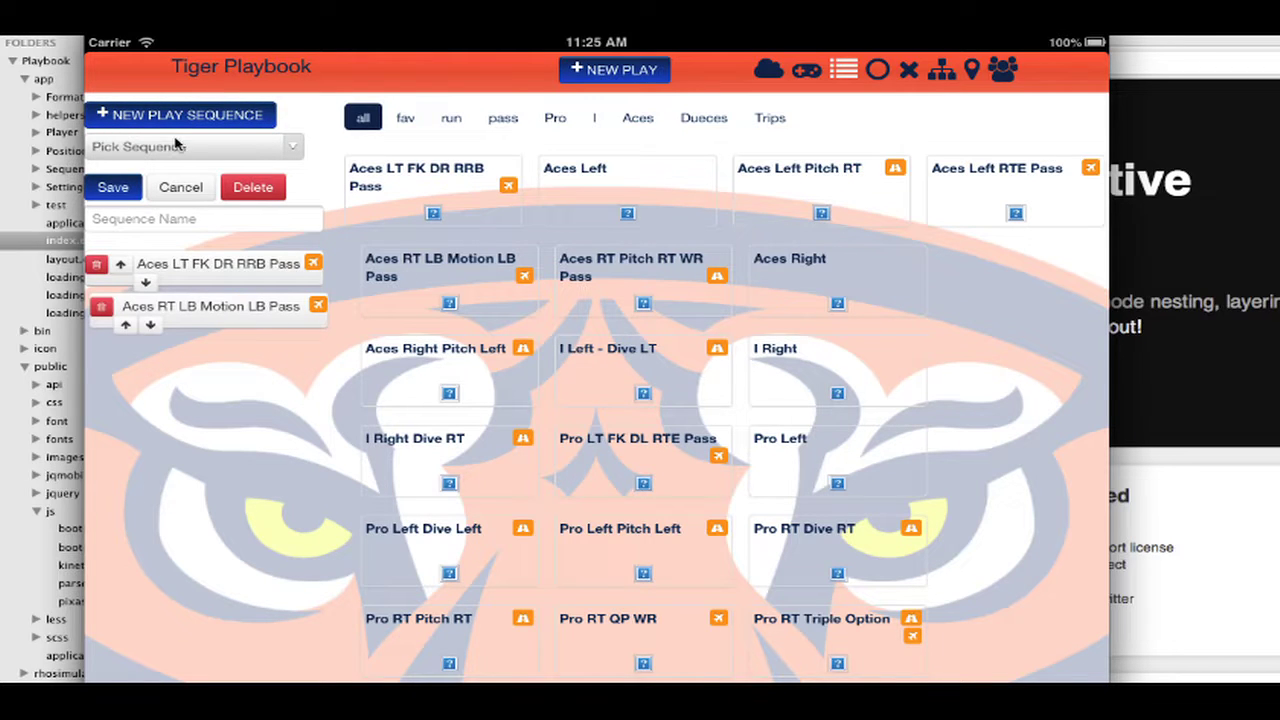
{"action": "left_click", "coordinate": [629, 446]}
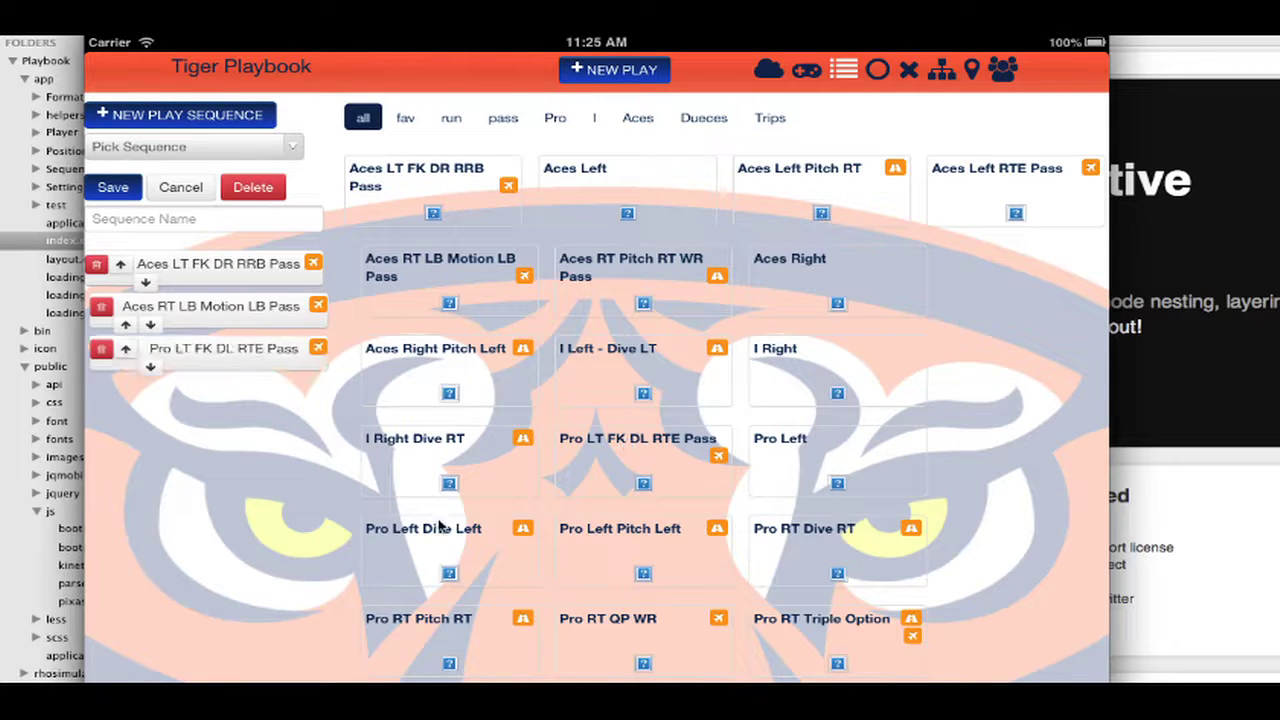
{"action": "left_click", "coordinate": [437, 537]}
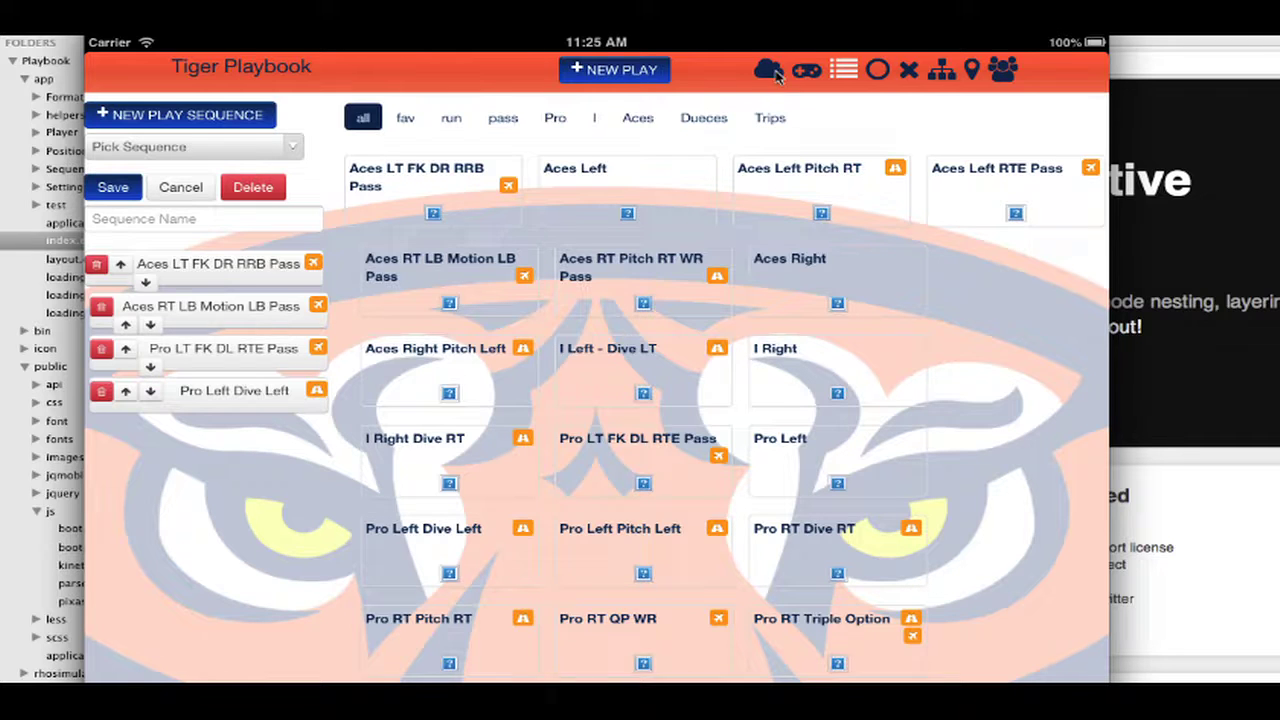
Show the Aces LT FK DR RRB Pass diagram, then bring Chrome's KineticJS homepage forward
{"action": "left_click", "coordinate": [806, 72]}
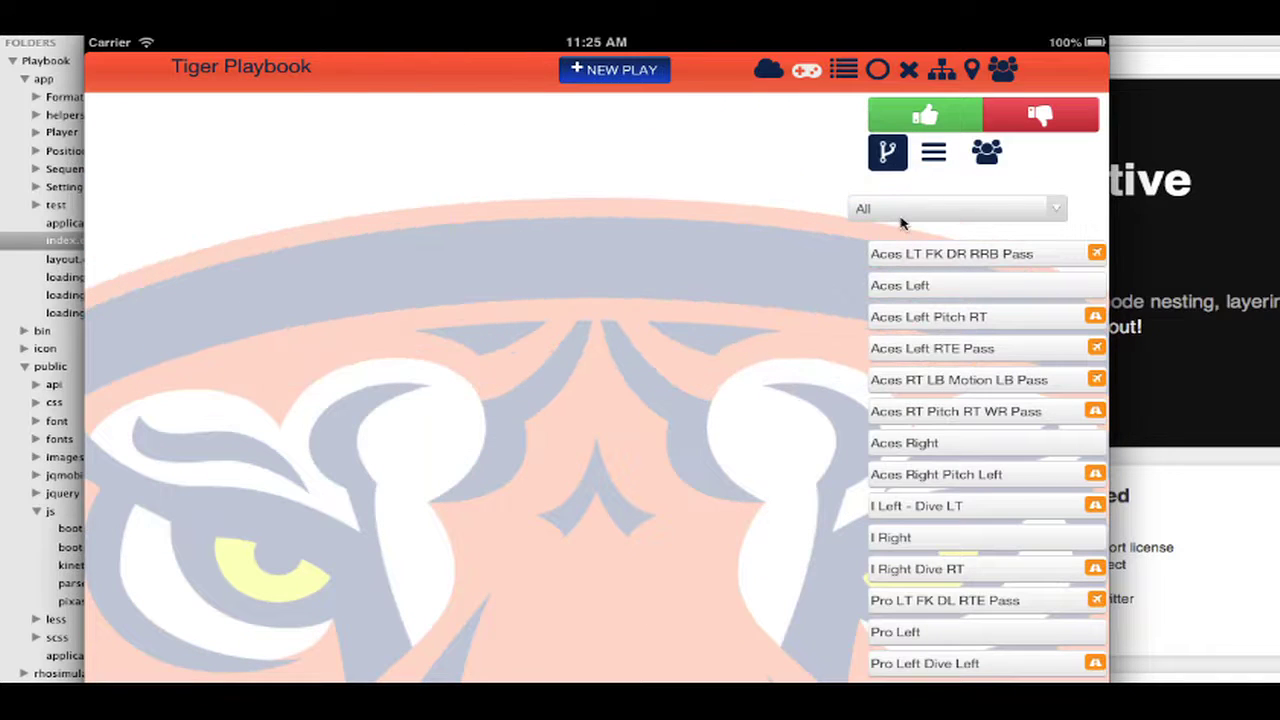
{"action": "left_click", "coordinate": [915, 254]}
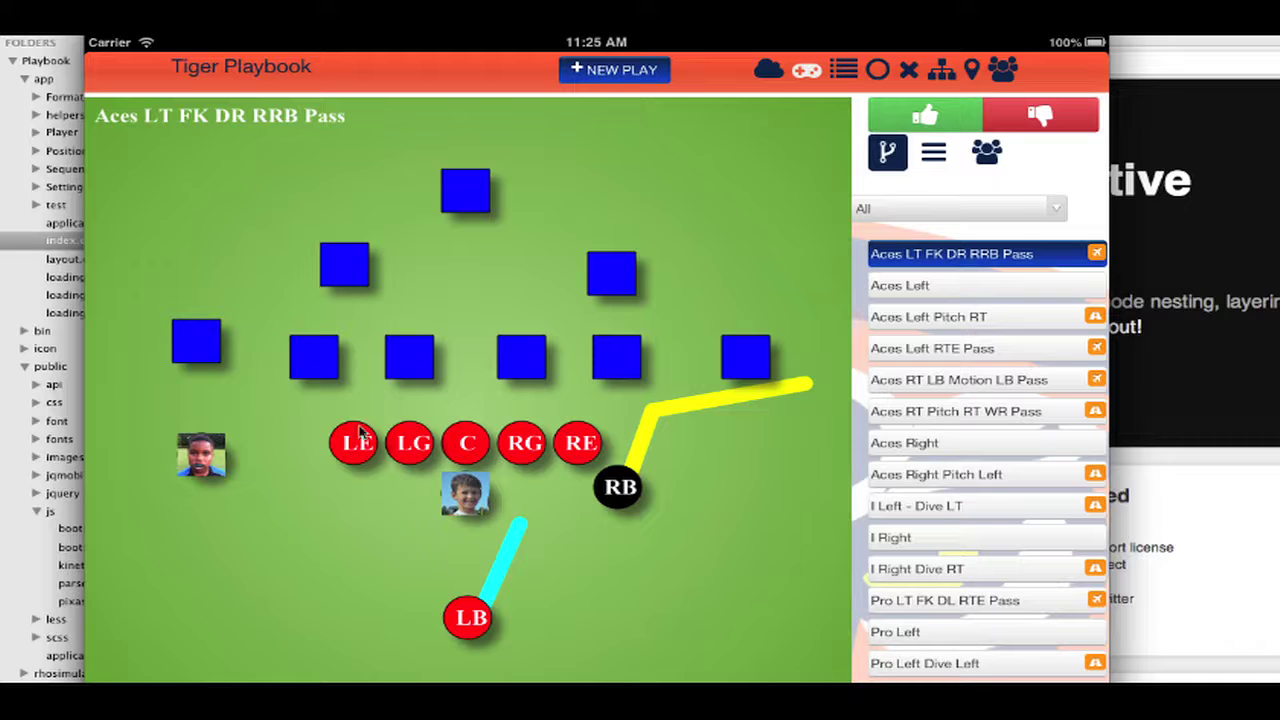
{"action": "left_click", "coordinate": [1186, 45]}
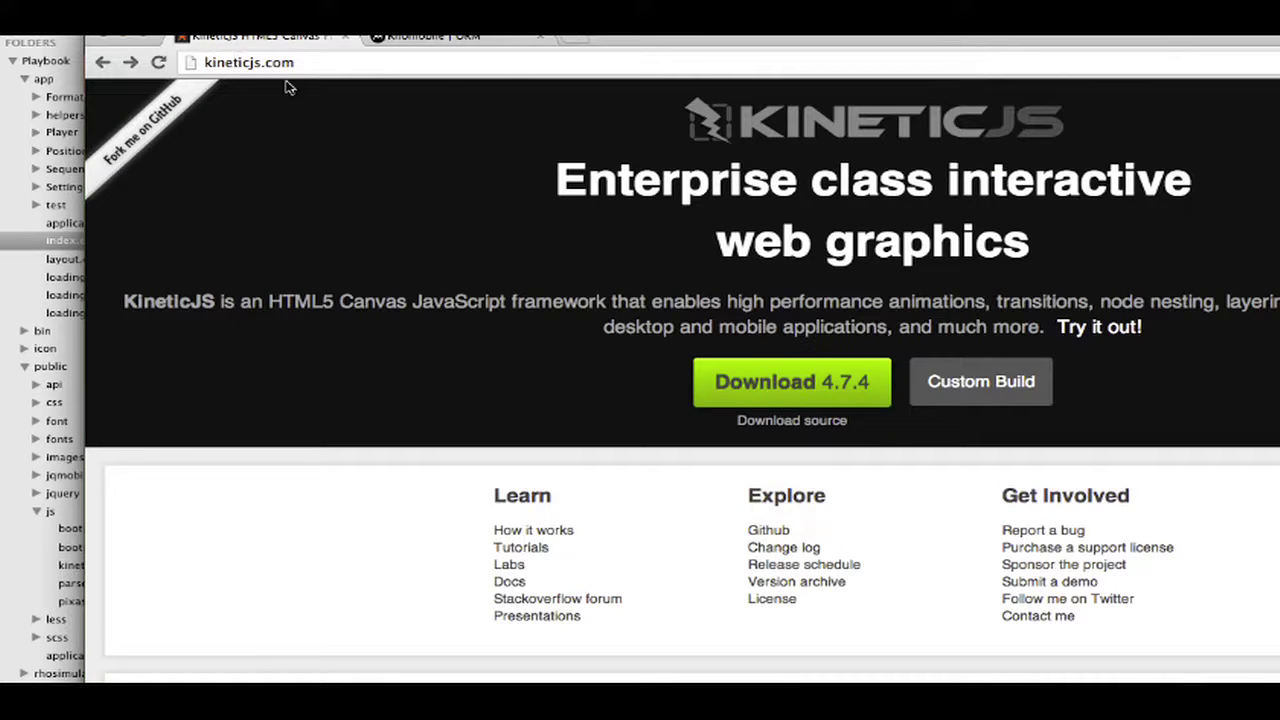
View the top of the RhoMobile ORM docs in Chrome, then switch to Sublime Text
{"action": "left_click", "coordinate": [440, 37]}
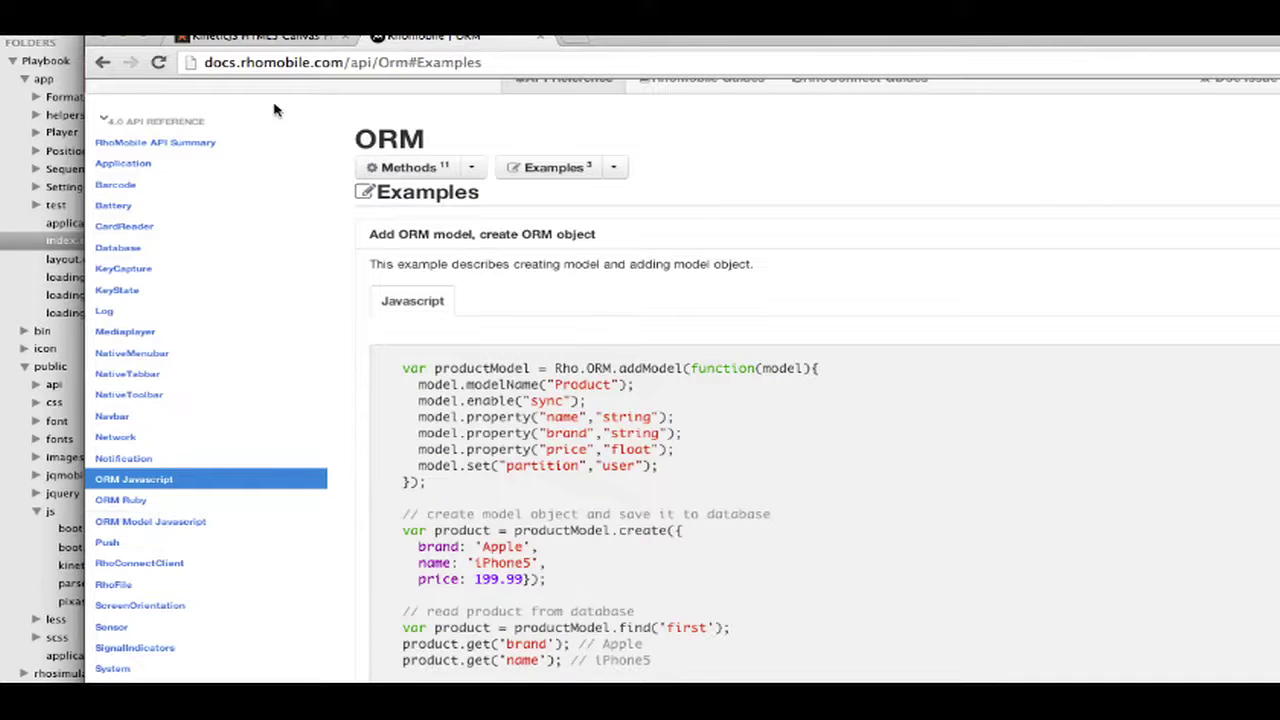
{"action": "scroll", "coordinate": [290, 225], "scroll_direction": "up", "scroll_amount": 1}
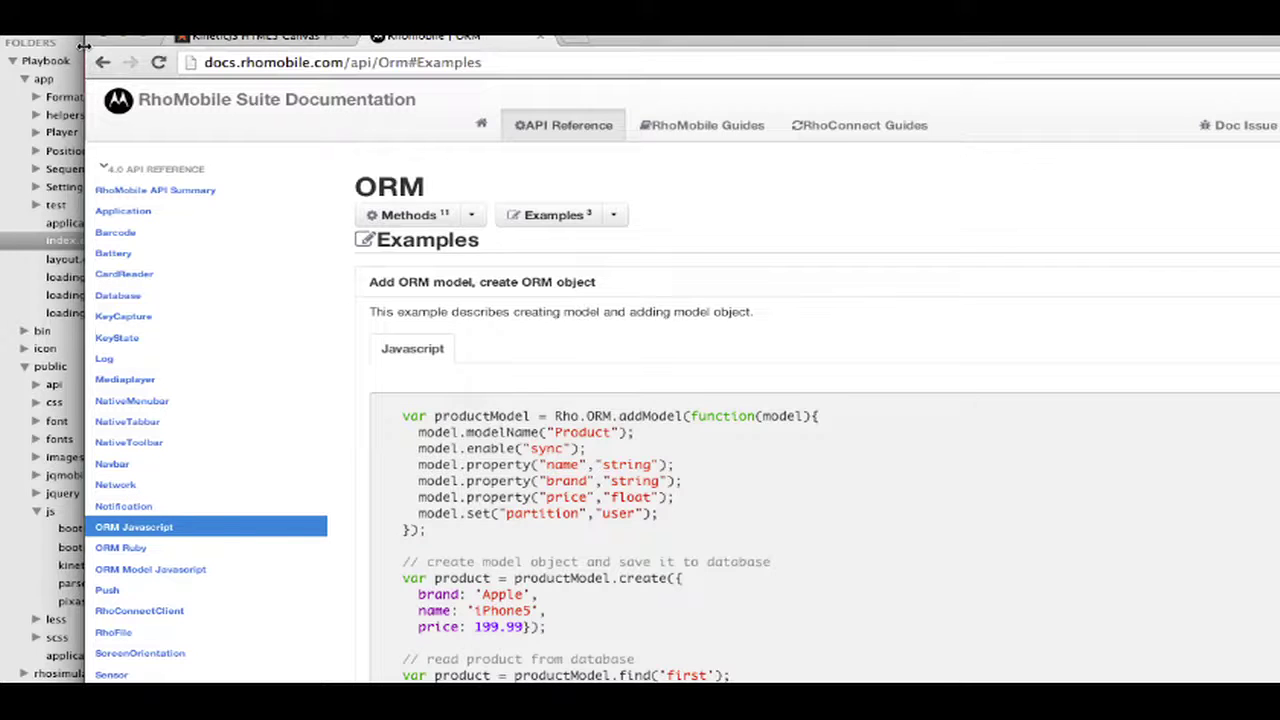
{"action": "key", "text": "super+Tab"}
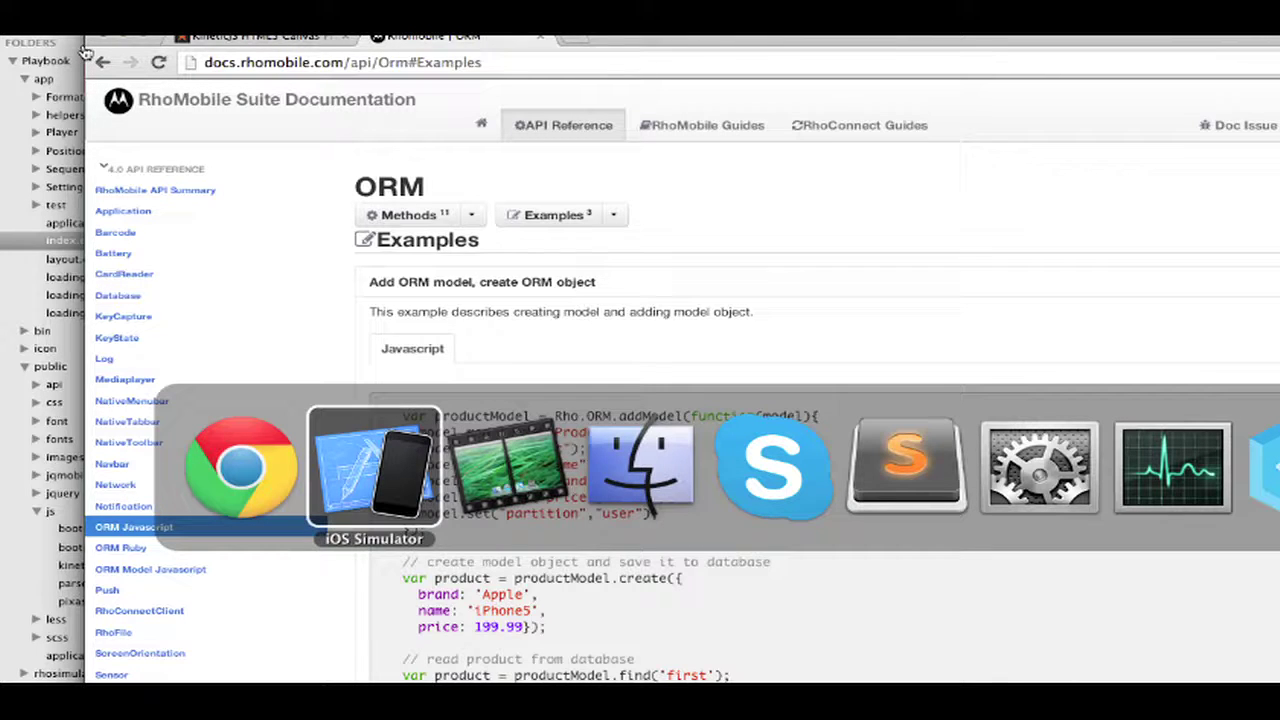
{"action": "key", "text": "super+Tab"}
{"action": "key", "text": "super+Tab"}
{"action": "key", "text": "super+Tab"}
{"action": "key", "text": "super+Tab"}
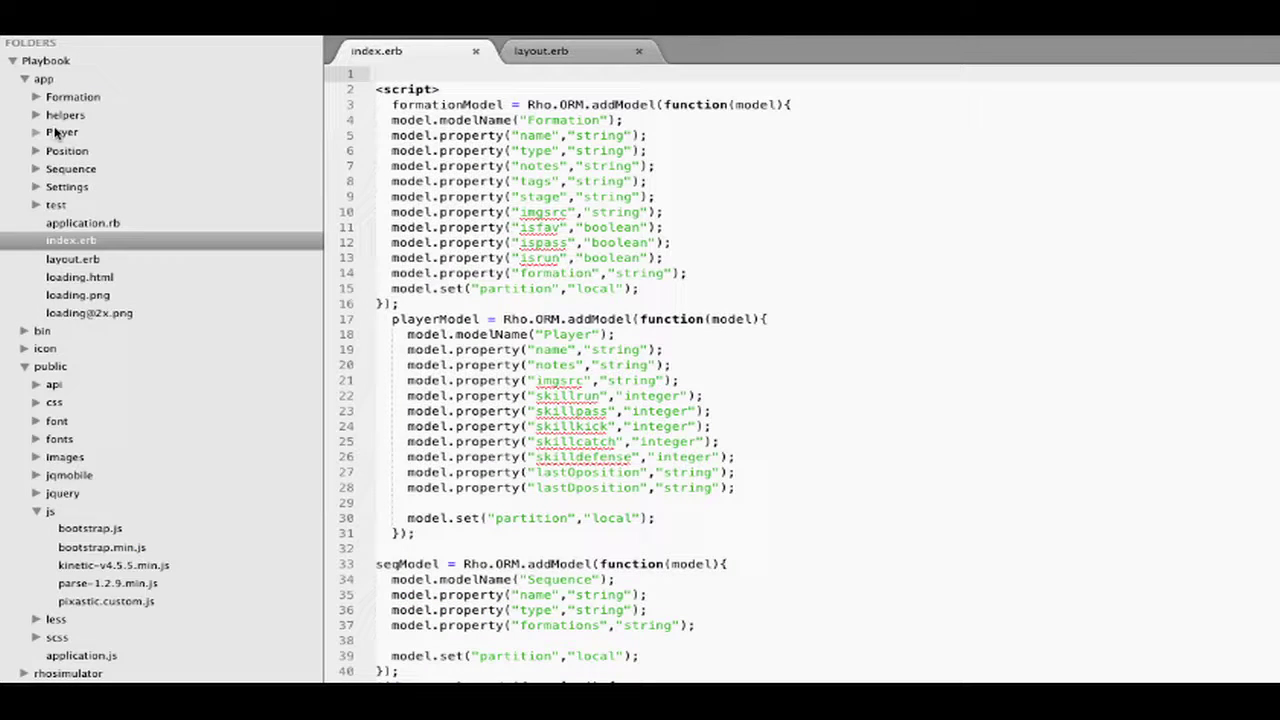
Expand and then collapse the Formation and Player folders in the sidebar
{"action": "left_click", "coordinate": [37, 97]}
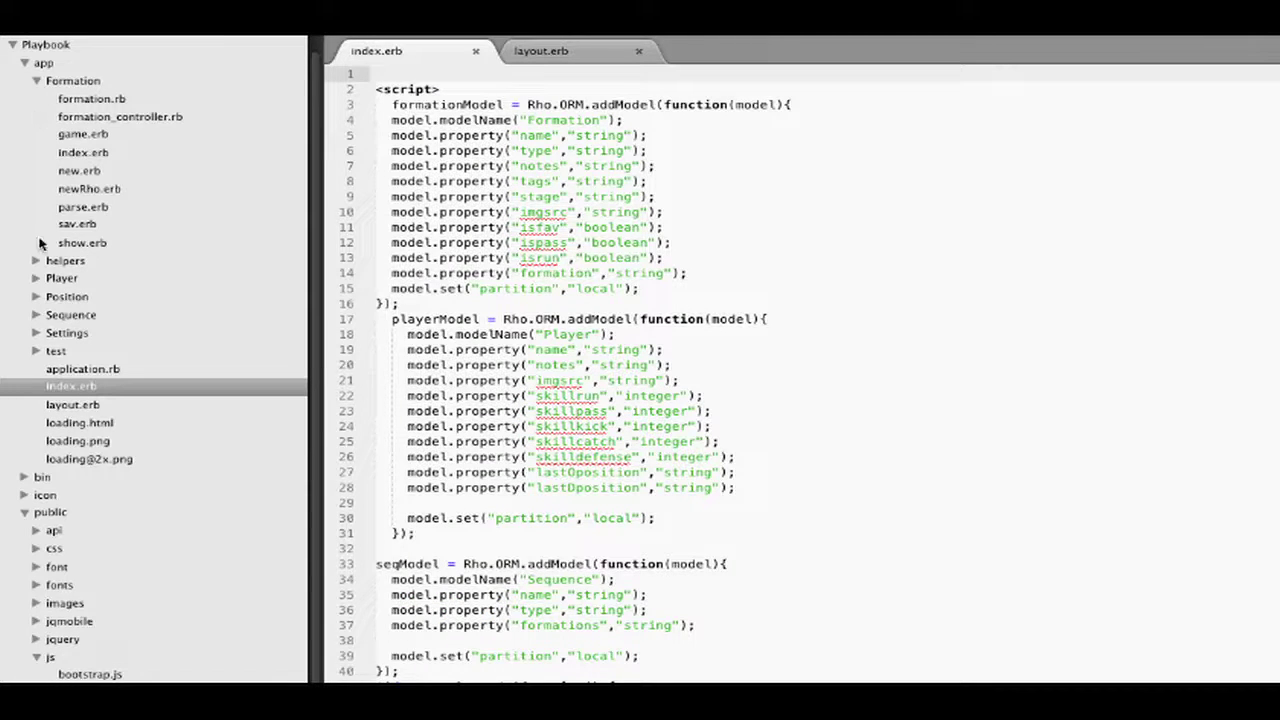
{"action": "left_click", "coordinate": [37, 278]}
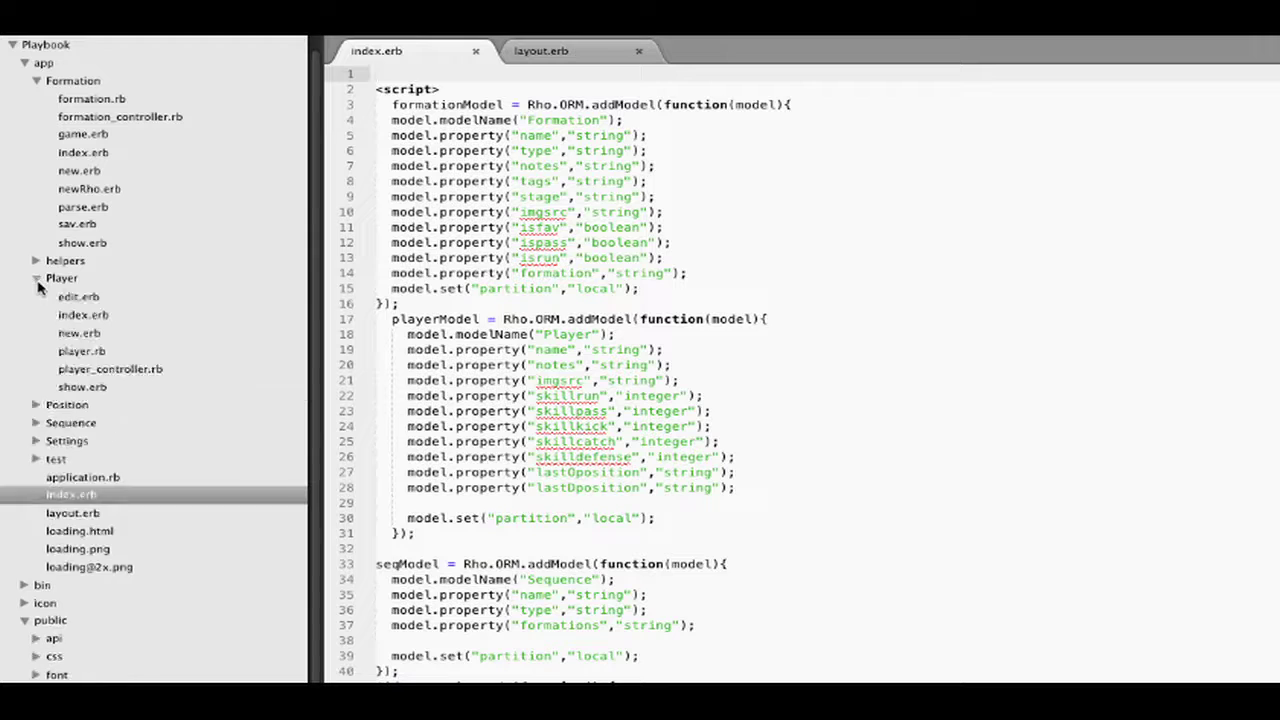
{"action": "left_click", "coordinate": [37, 81]}
{"action": "left_click", "coordinate": [37, 116]}
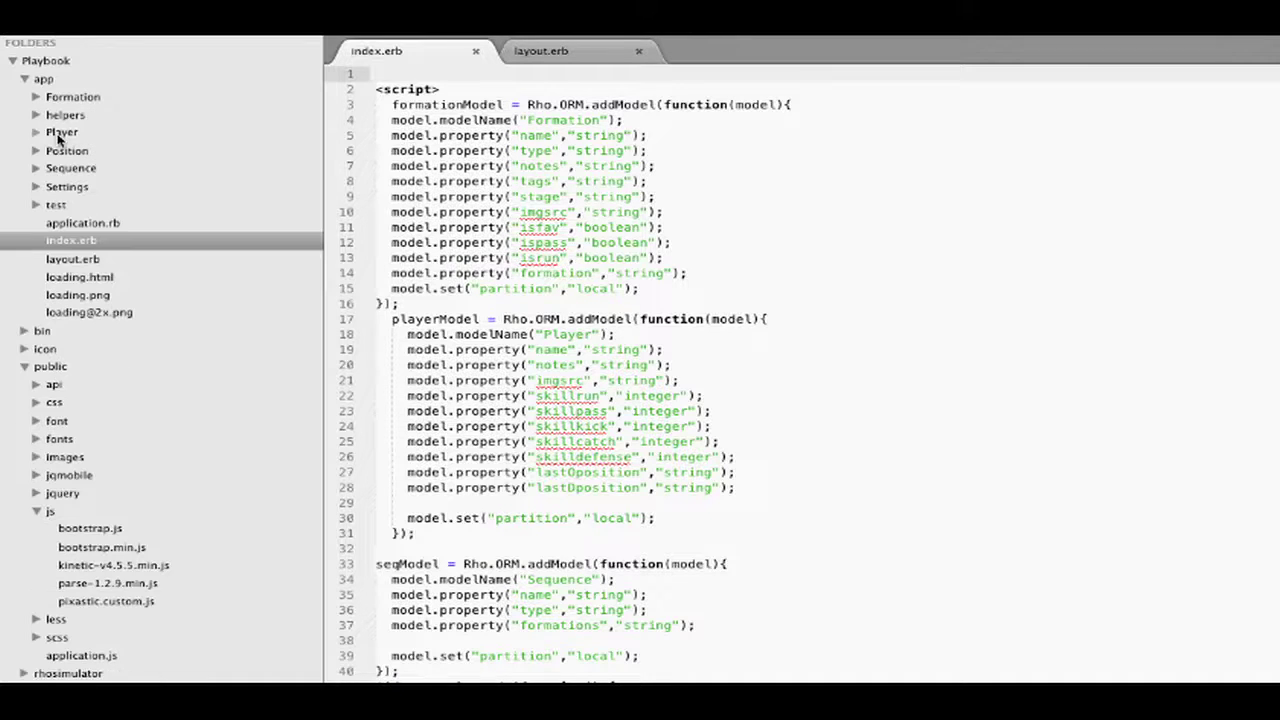
Dismiss the SublimeCodeIntel warning, select the formationModel definition, then open layout.erb
{"action": "left_click", "coordinate": [533, 104]}
{"action": "left_click", "coordinate": [985, 374]}
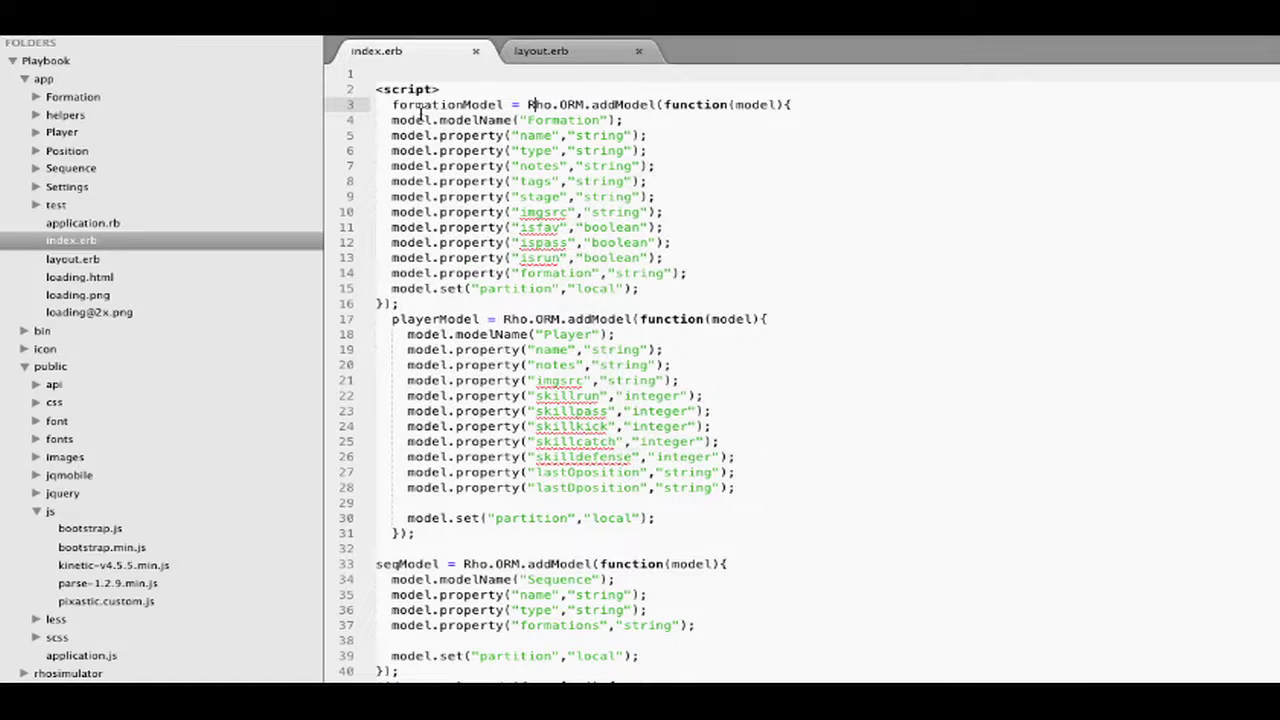
{"action": "left_click_drag", "start_coordinate": [521, 104], "coordinate": [630, 272]}
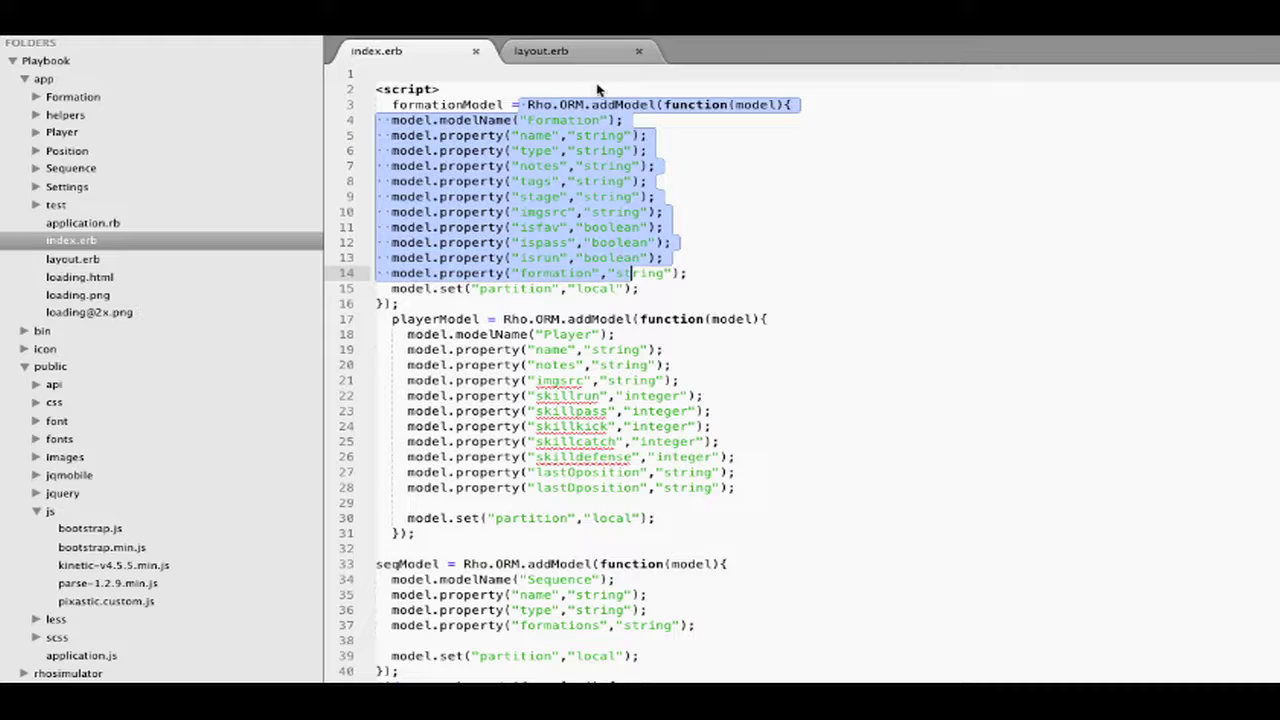
{"action": "left_click", "coordinate": [588, 51]}
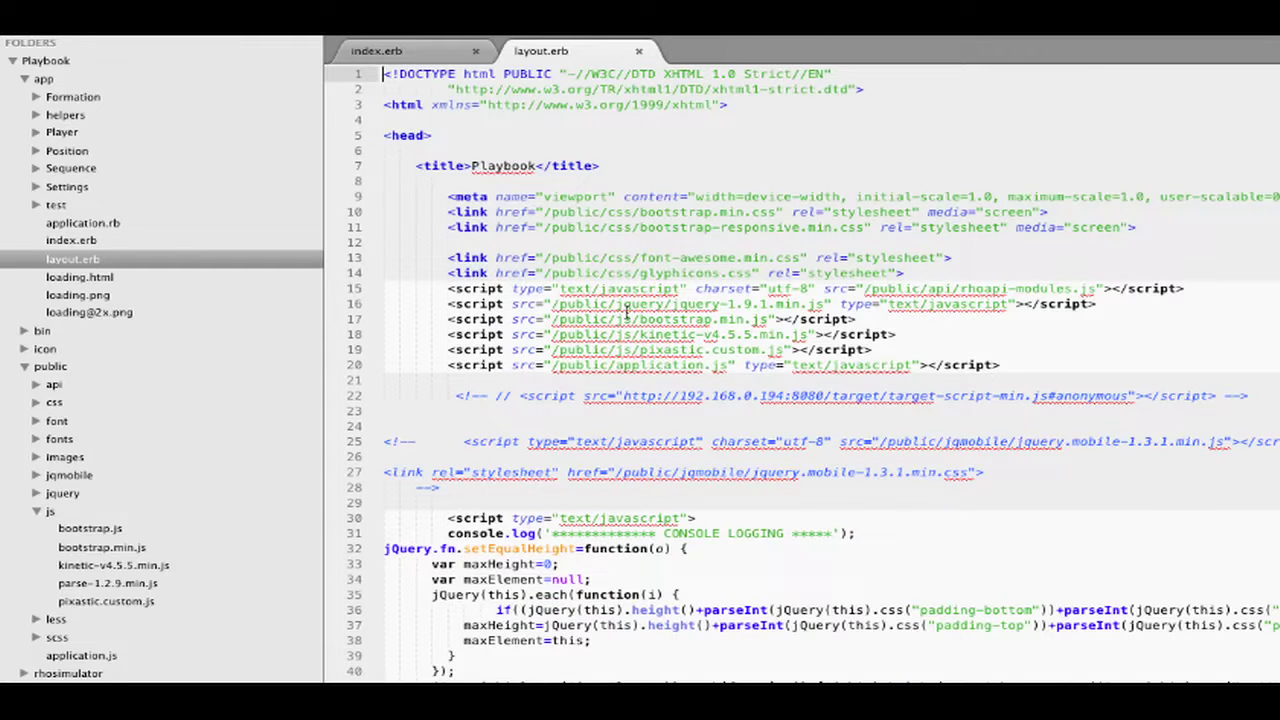
Highlight the kinetic-v4.5.5.min.js and pixastic.custom.js include paths, then scroll through layout.erb
{"action": "left_click_drag", "start_coordinate": [639, 335], "coordinate": [800, 337]}
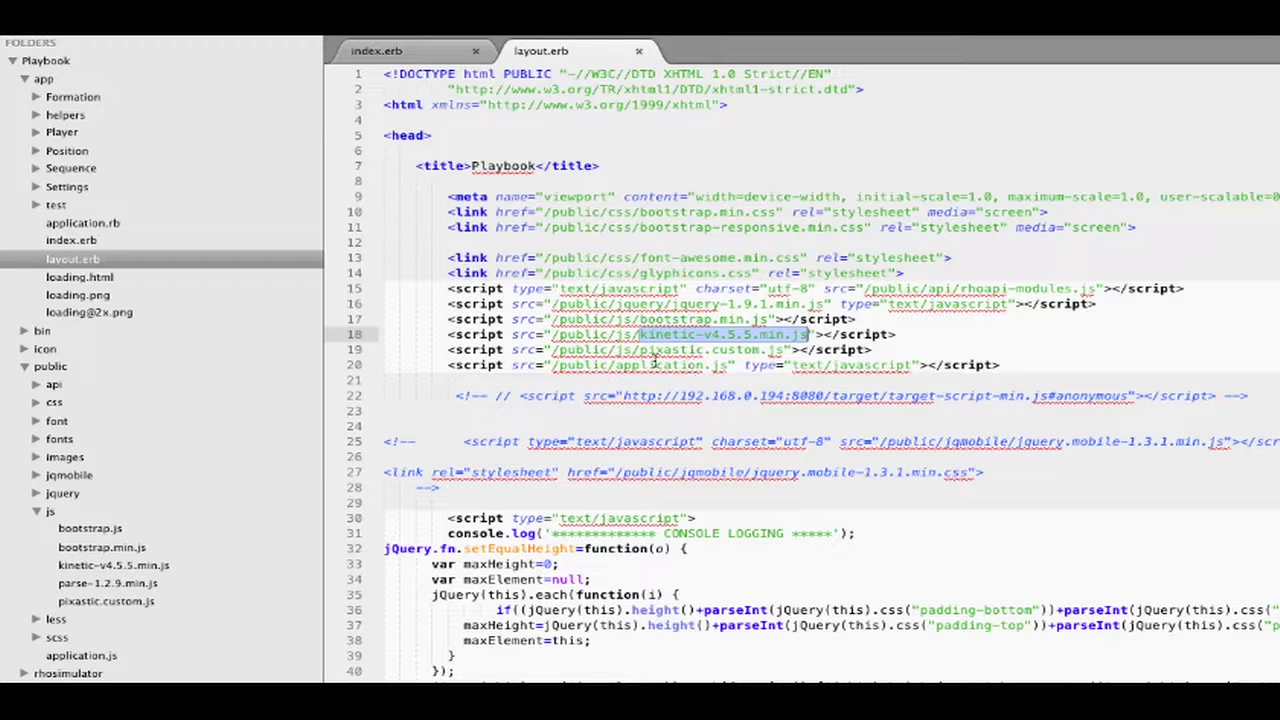
{"action": "left_click_drag", "start_coordinate": [641, 354], "coordinate": [783, 352]}
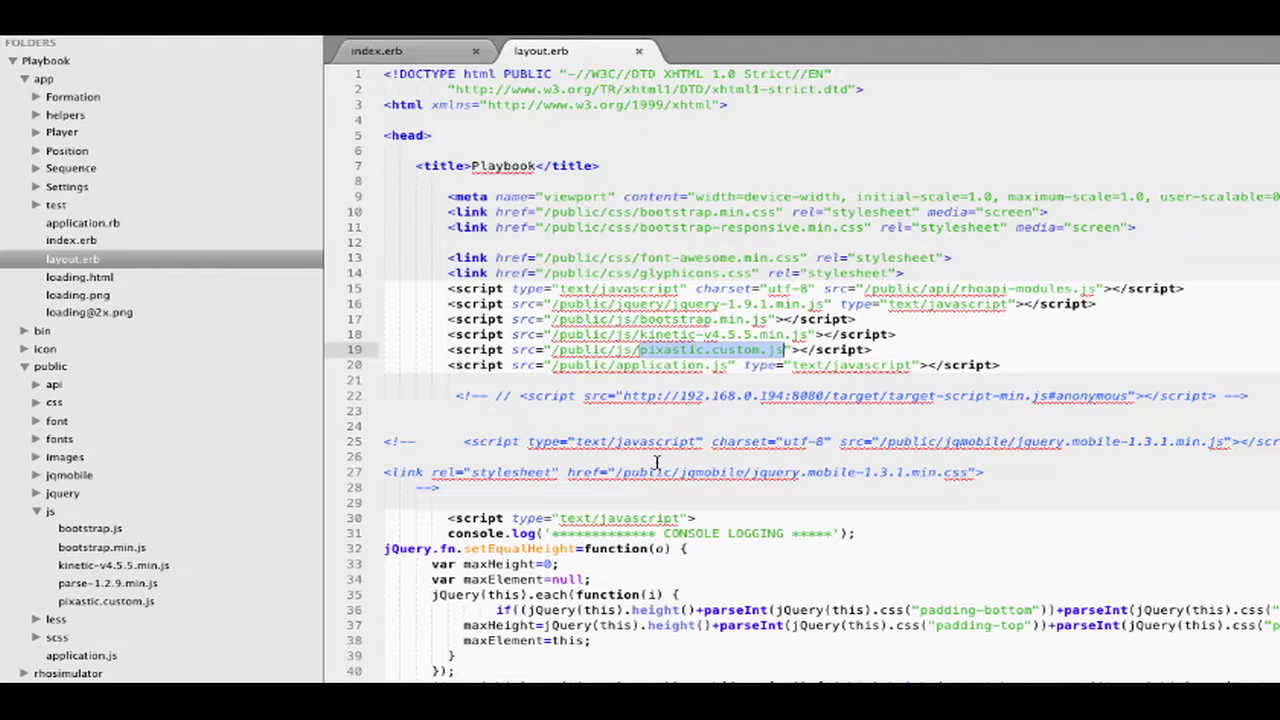
{"action": "scroll", "coordinate": [656, 462], "scroll_direction": "down", "scroll_amount": 5}
{"action": "scroll", "coordinate": [656, 462], "scroll_direction": "down", "scroll_amount": 3}
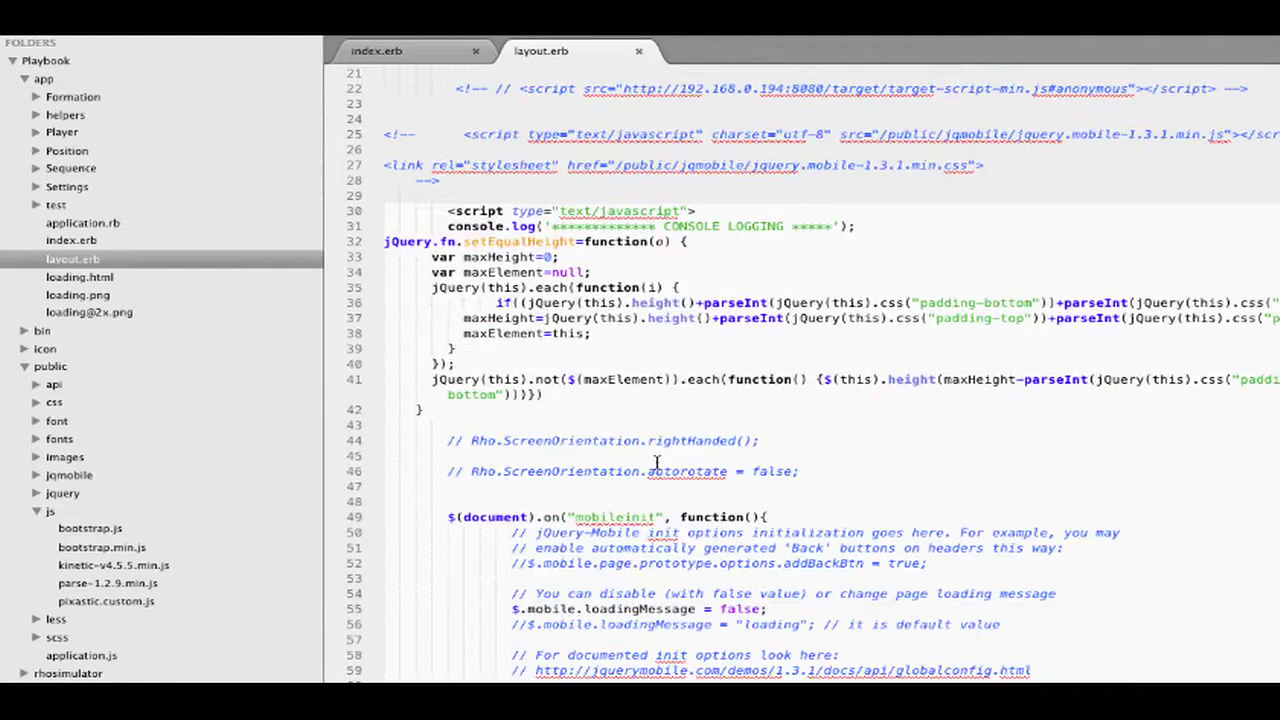
{"action": "scroll", "coordinate": [656, 458], "scroll_direction": "up", "scroll_amount": 3}
Return to Tiger Playbook and browse the sync screen, play field, and all-plays thumbnail grid
{"action": "key", "text": "super+Tab"}
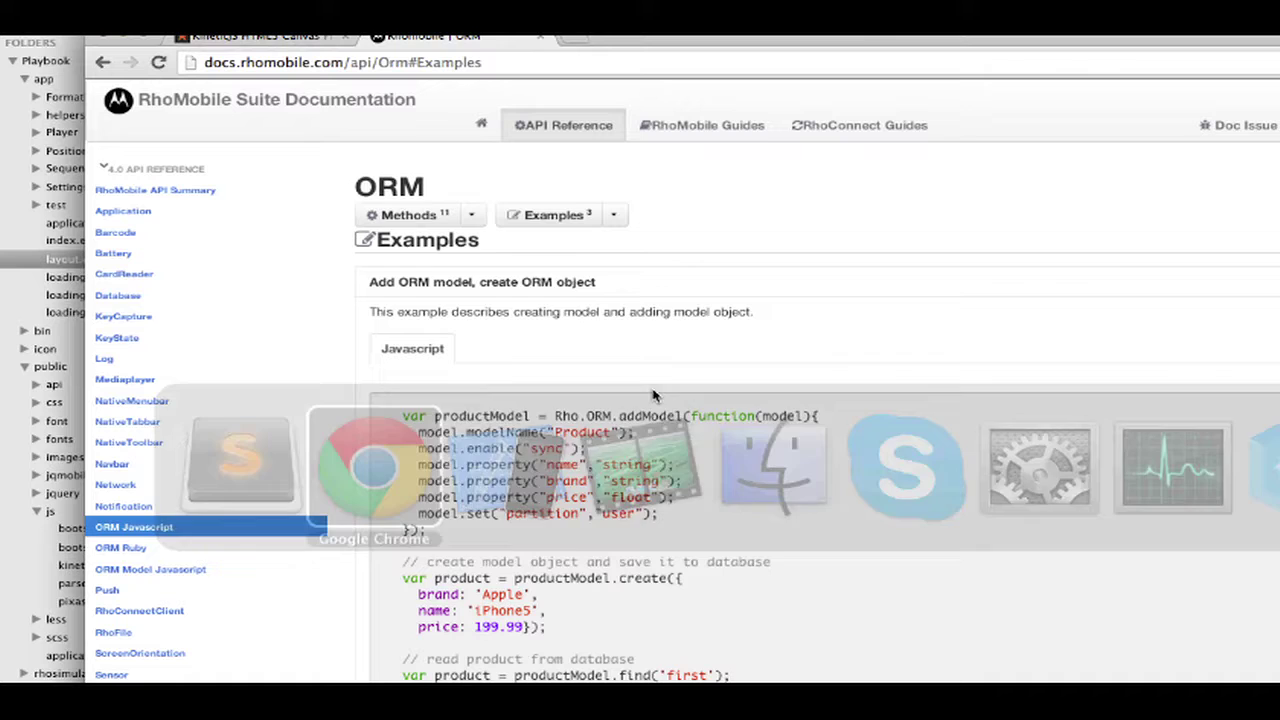
{"action": "key", "text": "super+Tab"}
{"action": "key", "text": "super+Tab"}
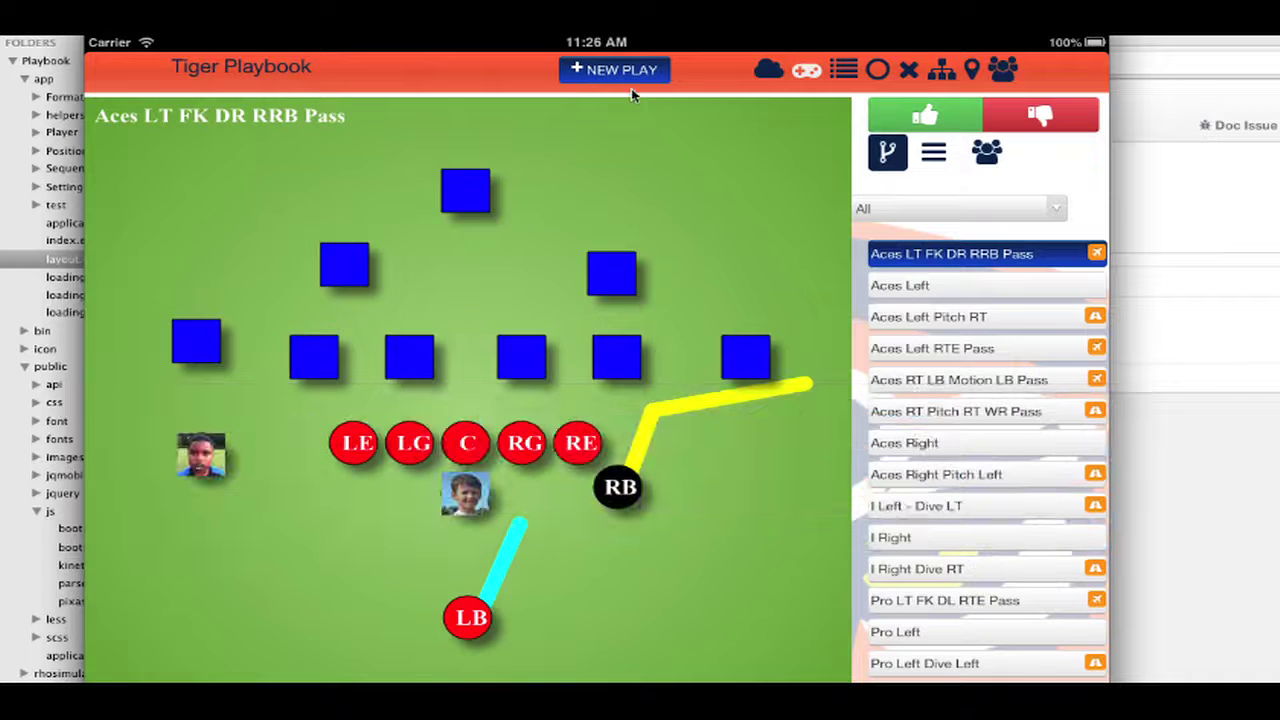
{"action": "left_click", "coordinate": [769, 72]}
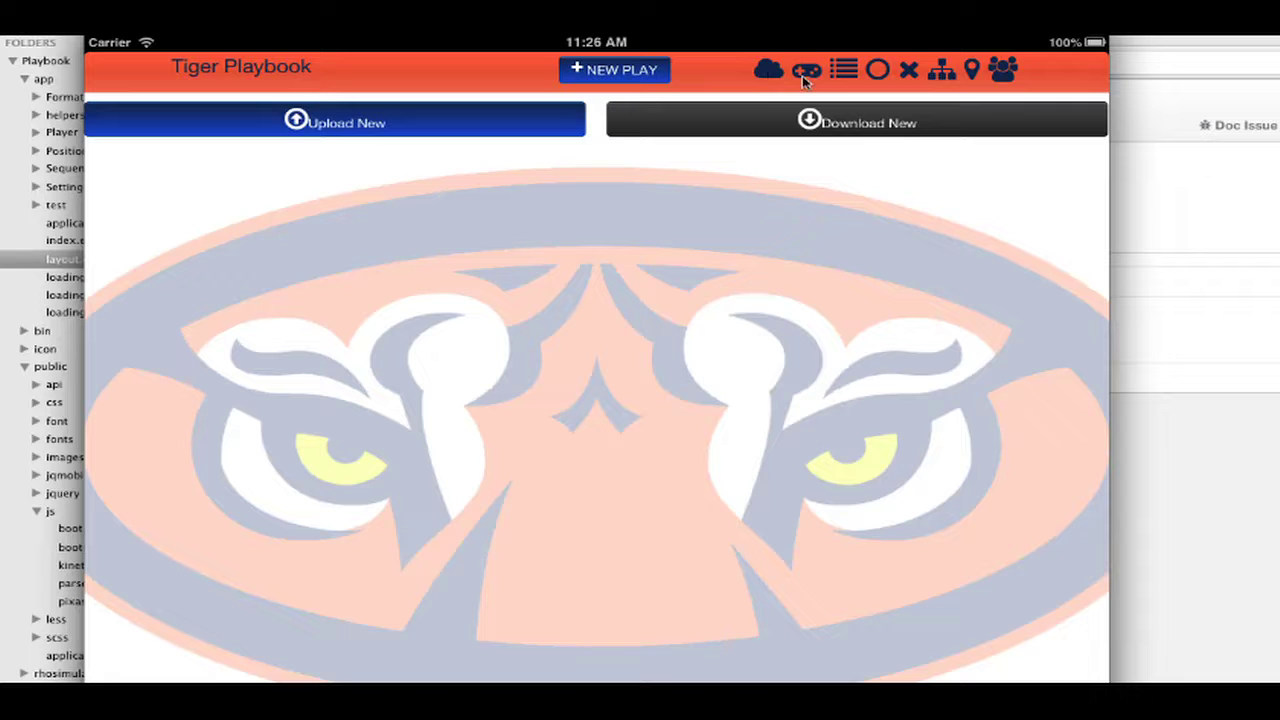
{"action": "left_click", "coordinate": [809, 72]}
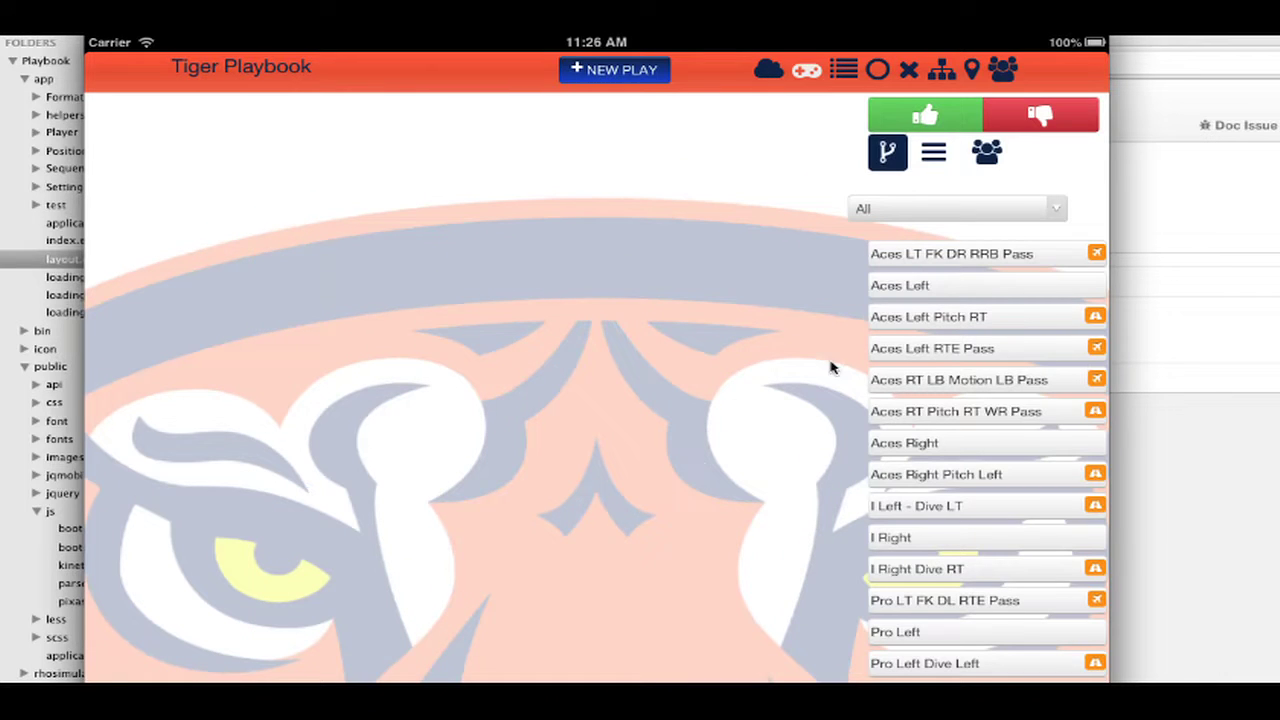
{"action": "left_click", "coordinate": [876, 70]}
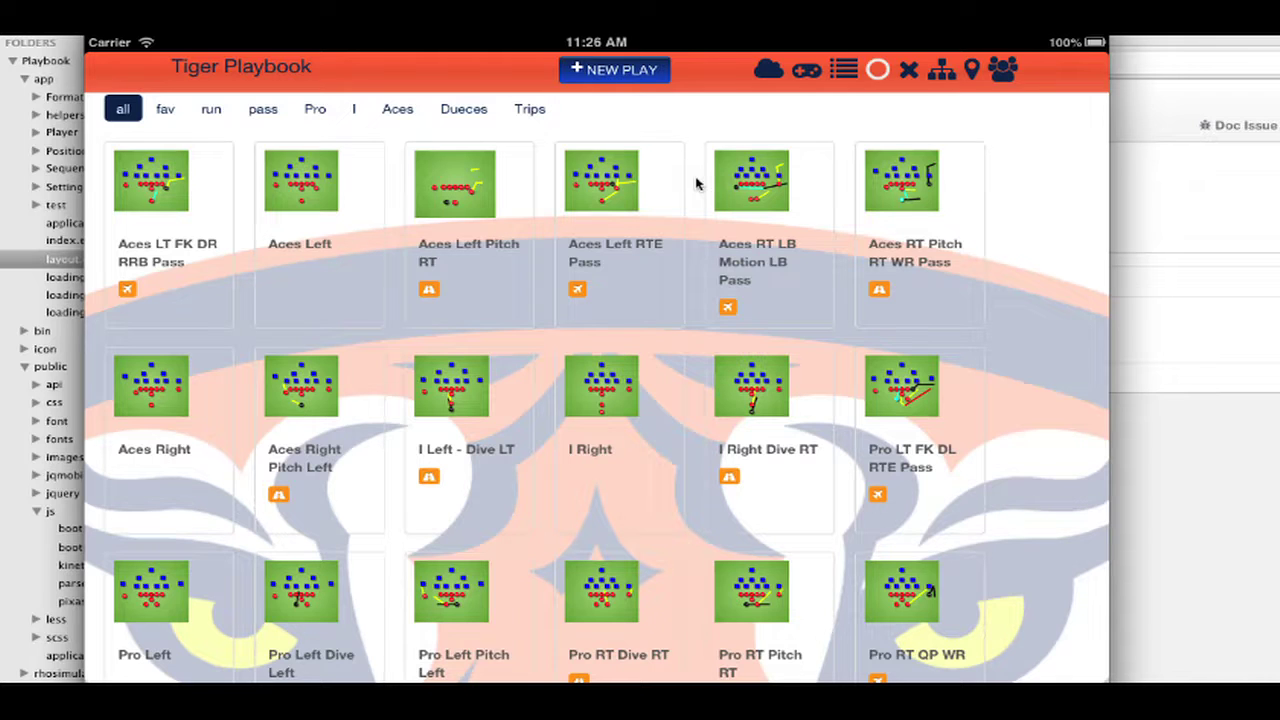
Revisit the sync screen, then view the I Right Dive RT play and return to the grid
{"action": "left_click", "coordinate": [772, 72]}
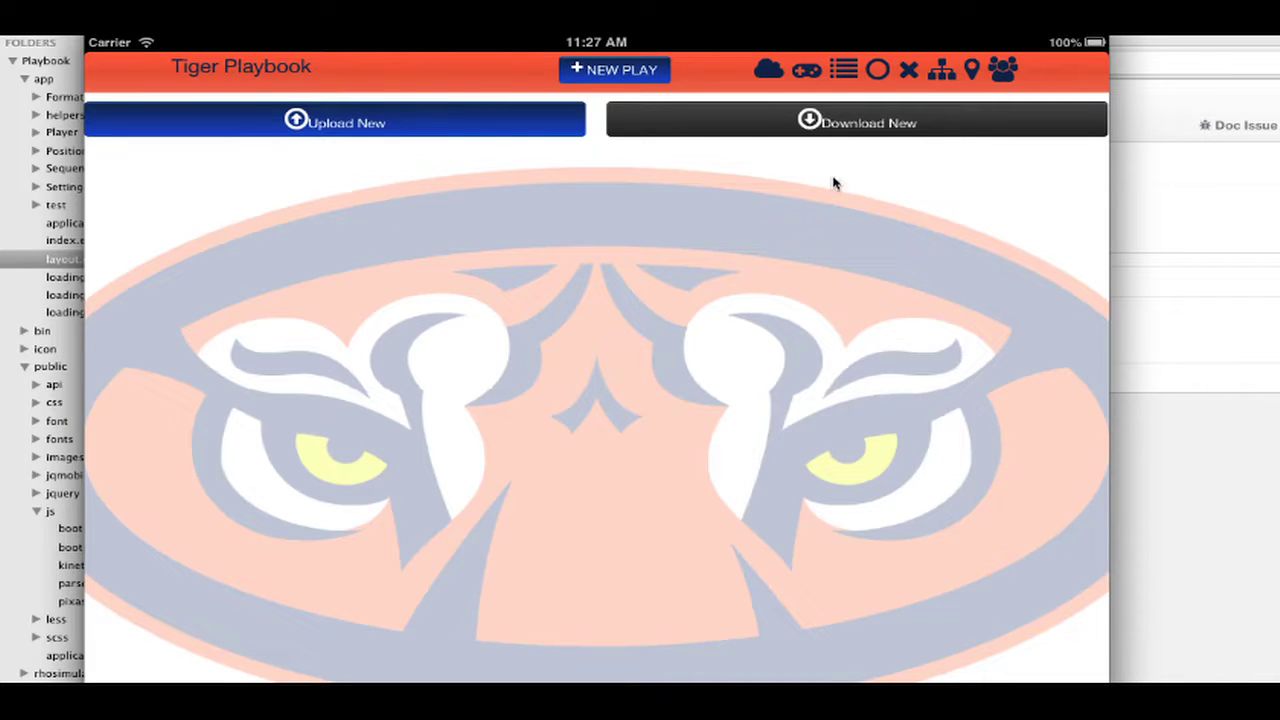
{"action": "left_click", "coordinate": [879, 76]}
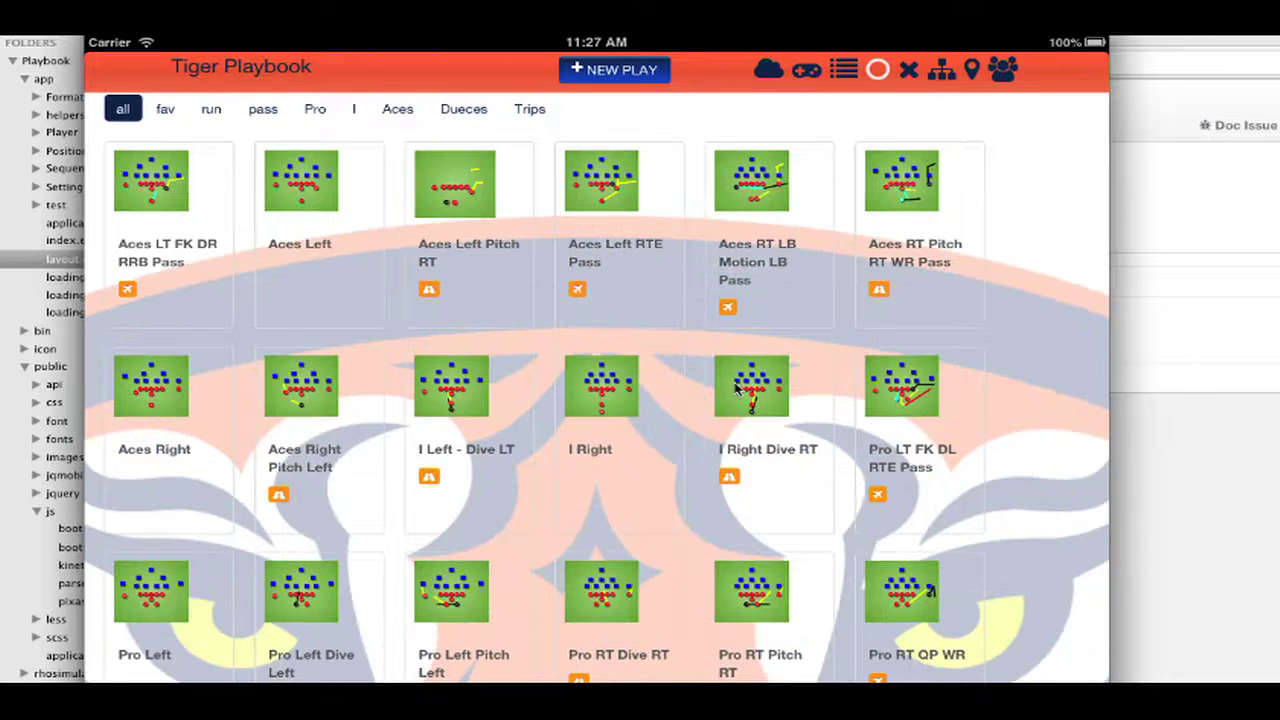
{"action": "left_click", "coordinate": [733, 387]}
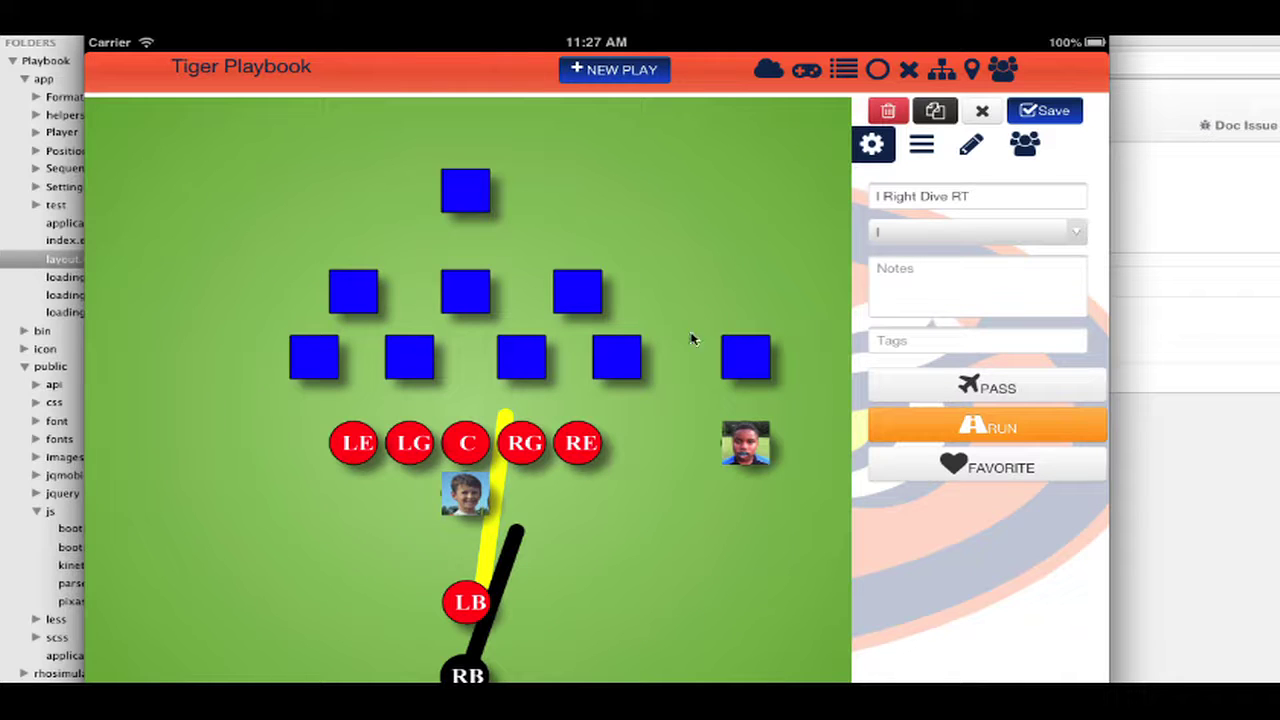
{"action": "left_click", "coordinate": [876, 72]}
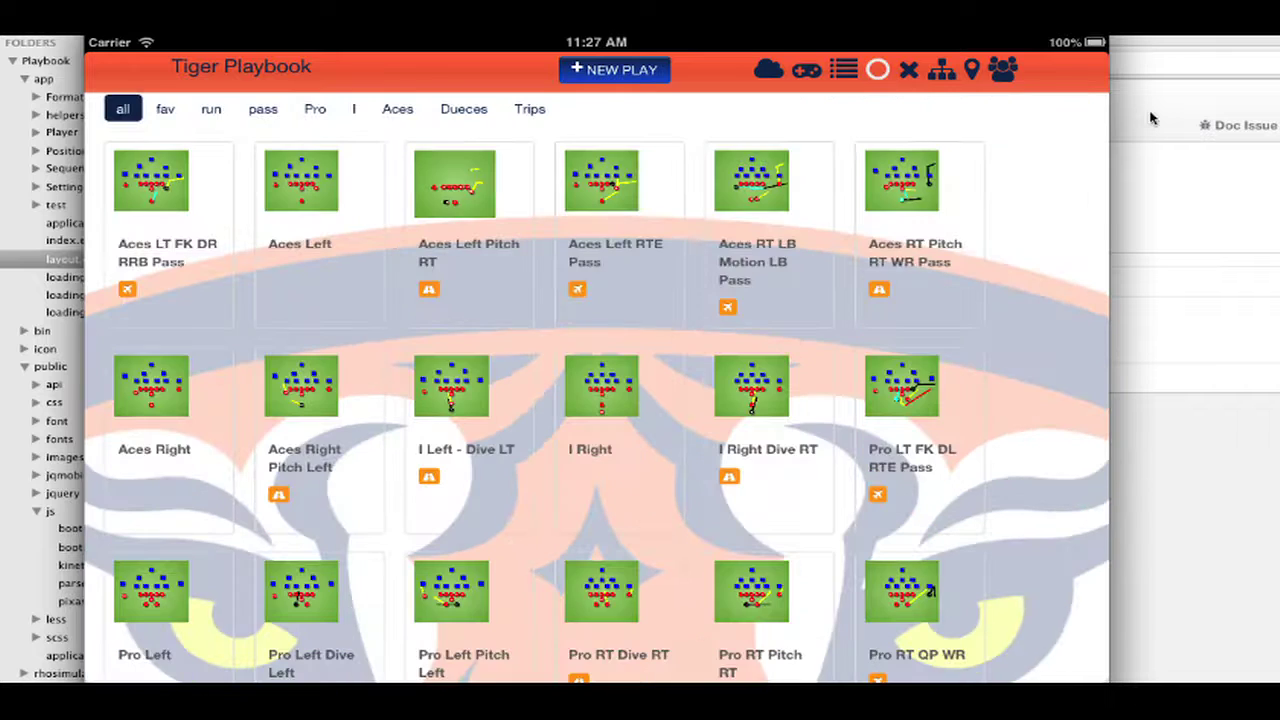
Glance at the KineticJS website in Chrome, then come back to the Tiger Playbook simulator
{"action": "key", "text": "super+Tab"}
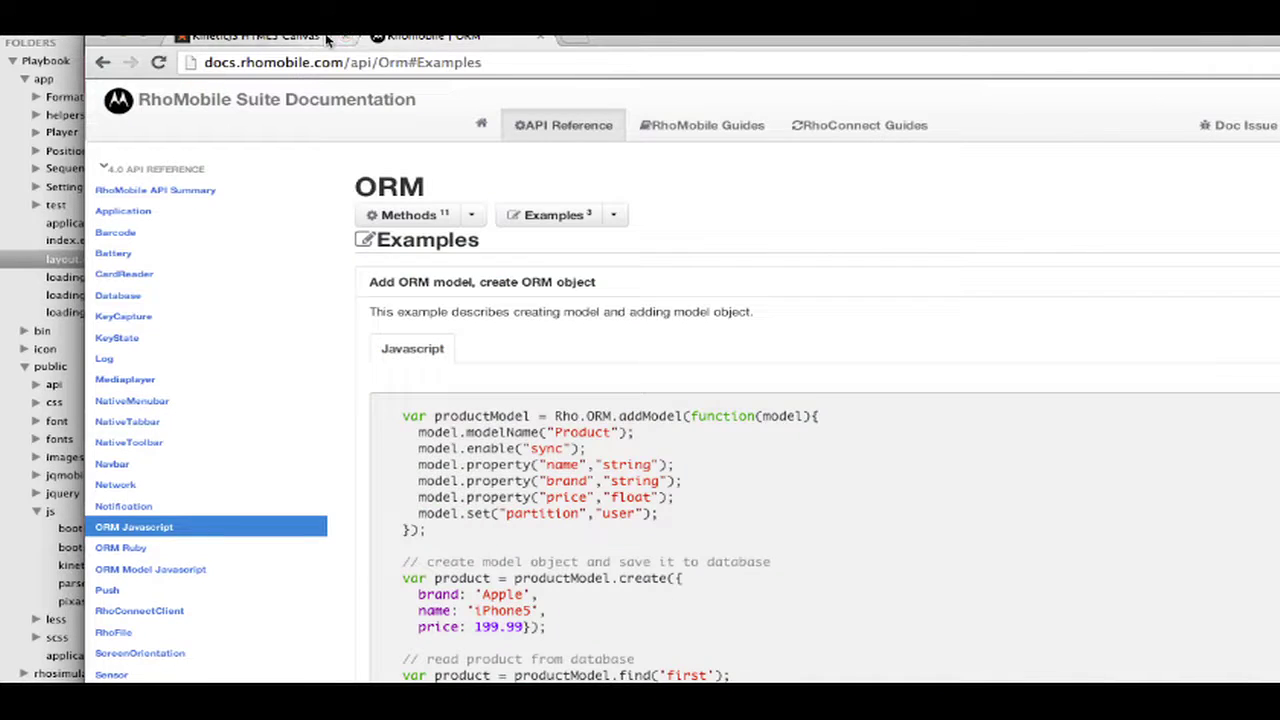
{"action": "left_click", "coordinate": [312, 40]}
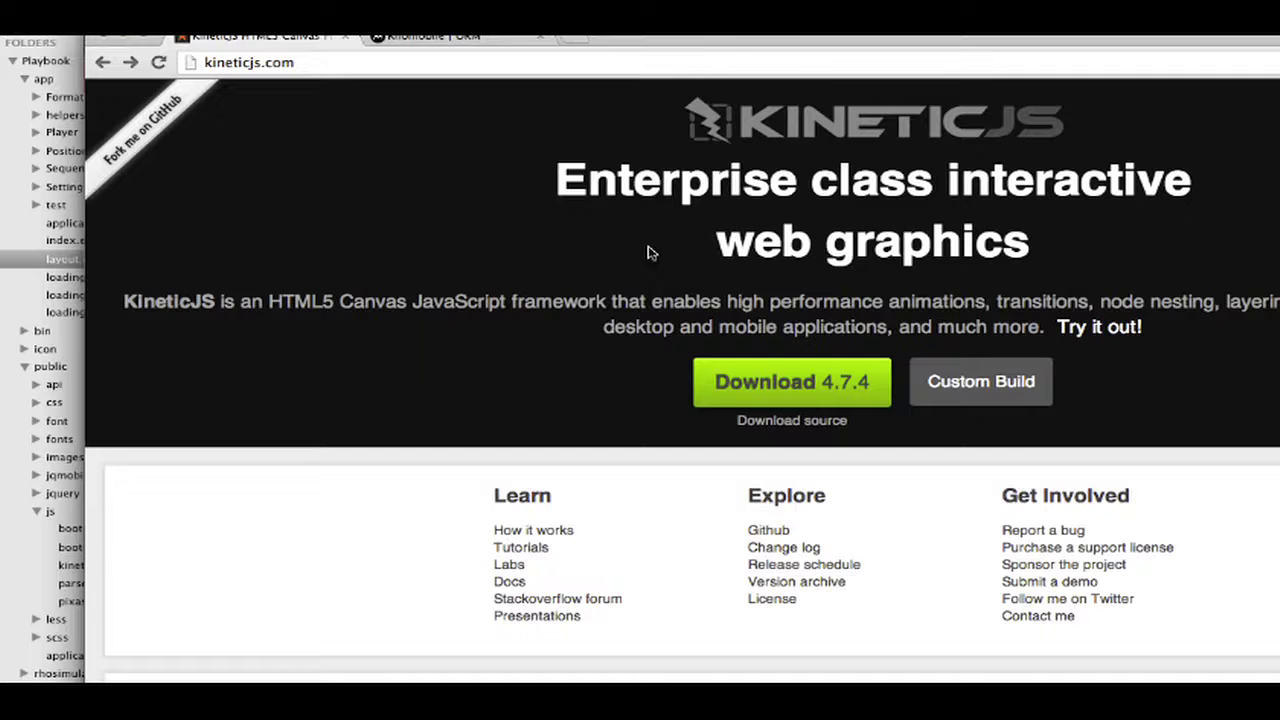
{"action": "key", "text": "super+Tab"}
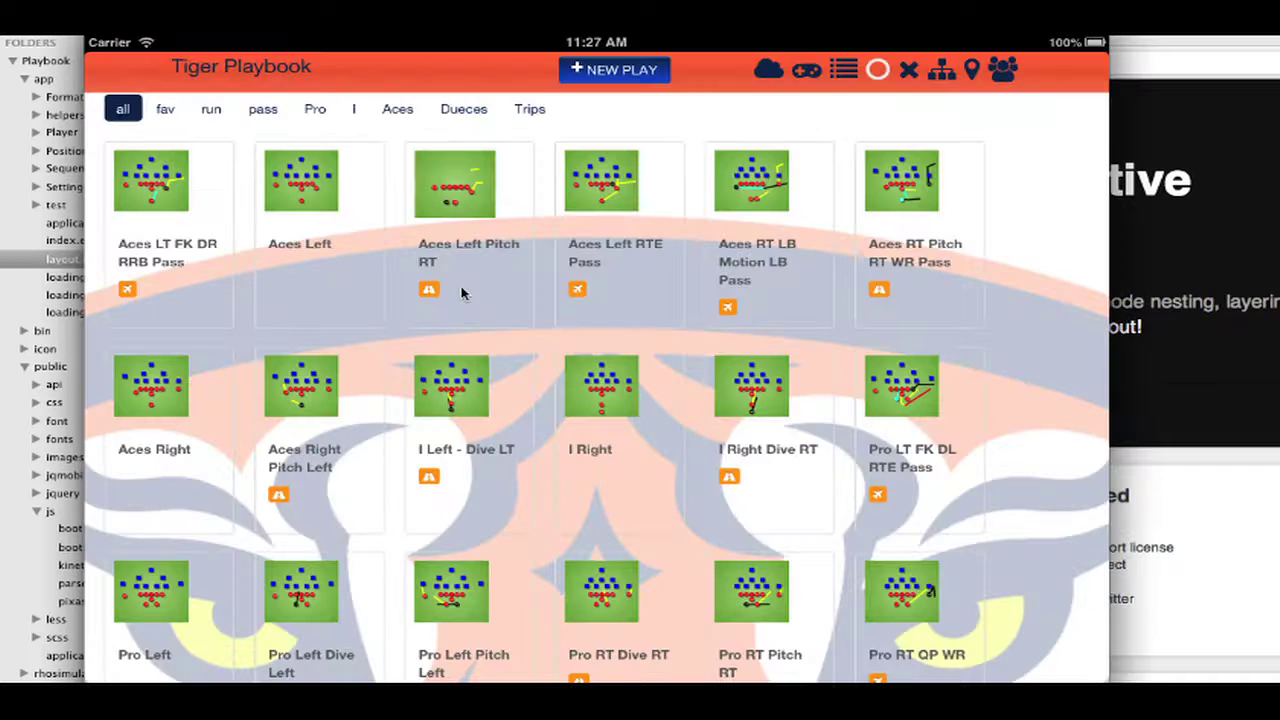
In the Aces Left play, reposition WR, LE, RB and RE, and draw an upfield route from RG
{"action": "left_click", "coordinate": [276, 191]}
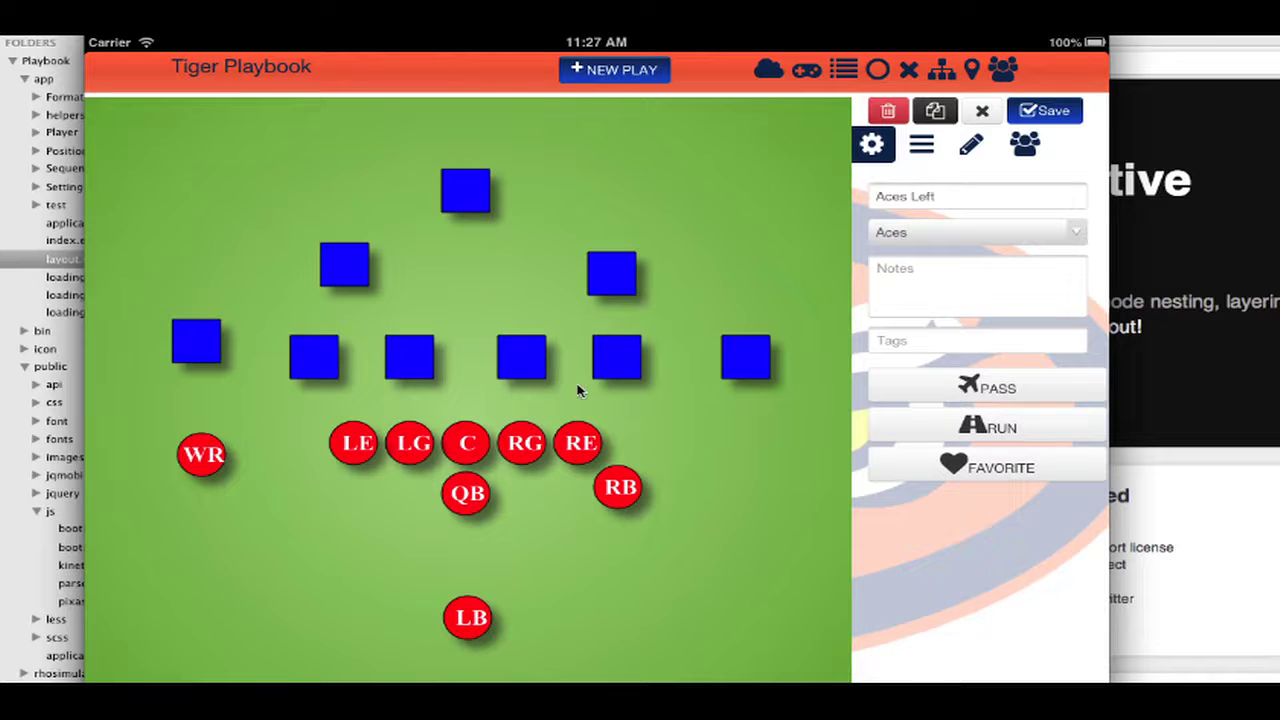
{"action": "left_click_drag", "start_coordinate": [214, 458], "coordinate": [252, 440]}
{"action": "left_click_drag", "start_coordinate": [348, 462], "coordinate": [346, 528]}
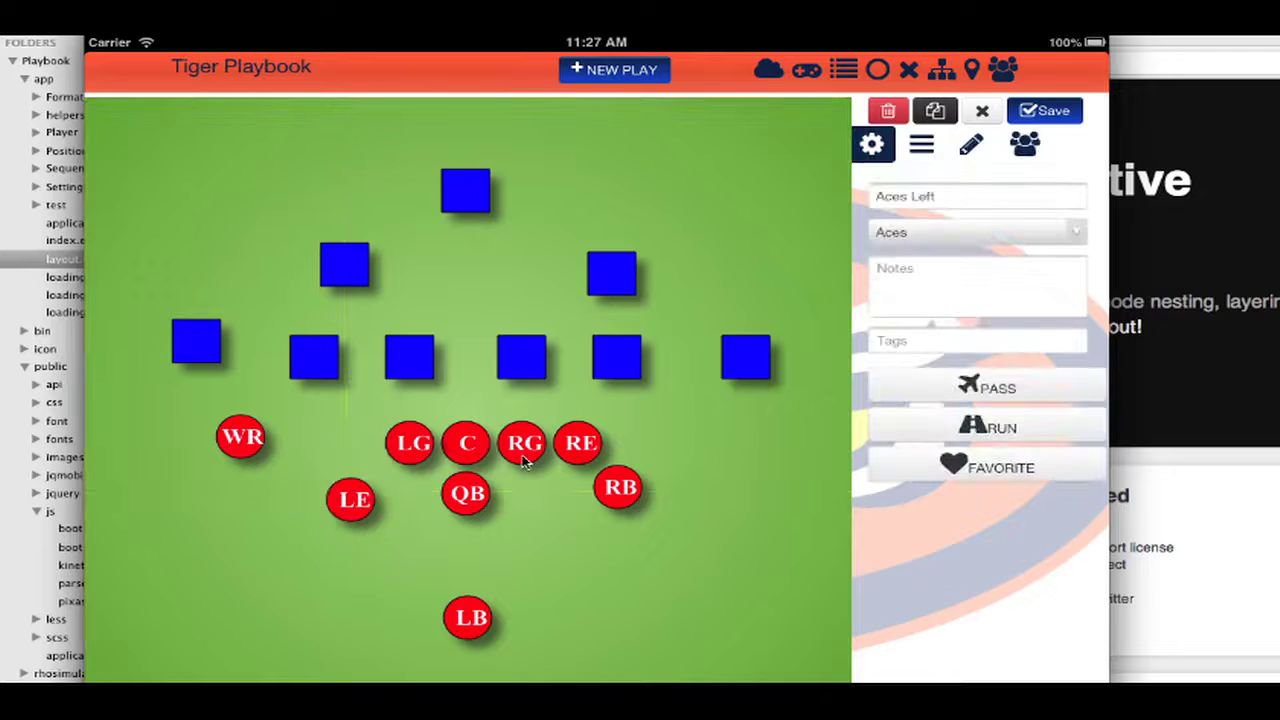
{"action": "left_click_drag", "start_coordinate": [641, 503], "coordinate": [772, 450]}
{"action": "left_click_drag", "start_coordinate": [575, 450], "coordinate": [620, 510]}
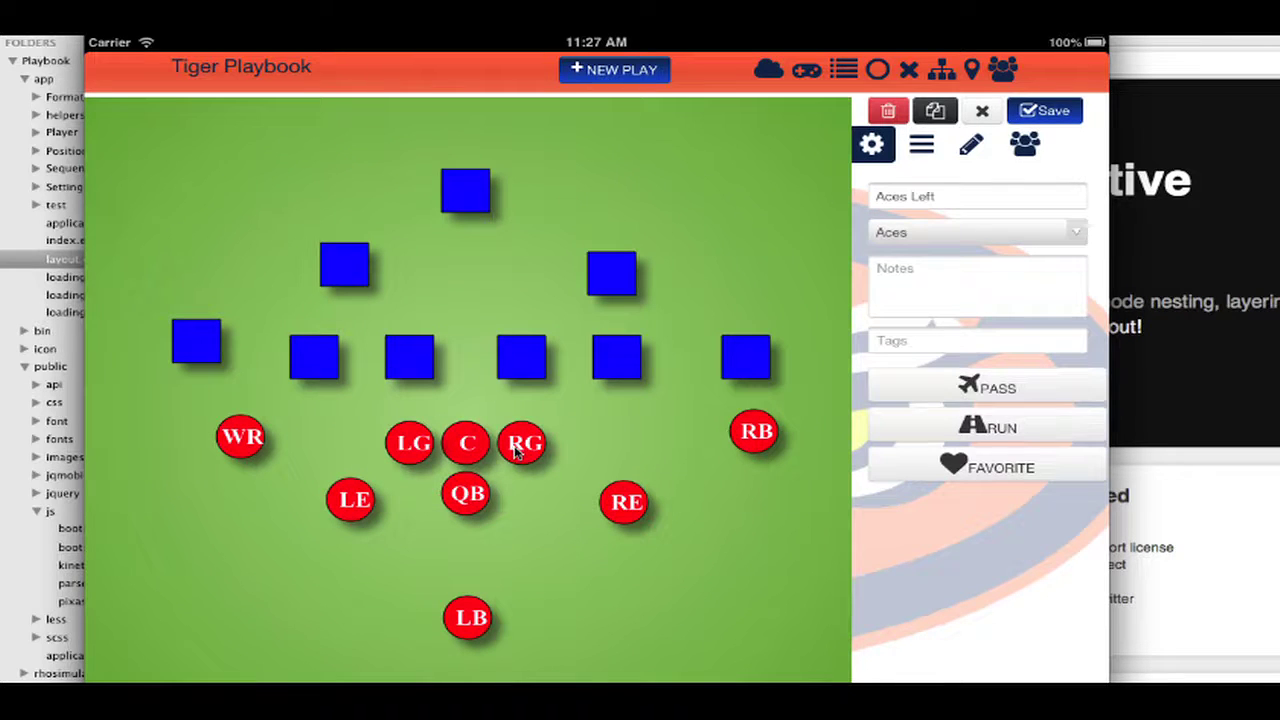
{"action": "left_click_drag", "start_coordinate": [519, 448], "coordinate": [648, 410]}
{"action": "left_click_drag", "start_coordinate": [674, 352], "coordinate": [686, 238]}
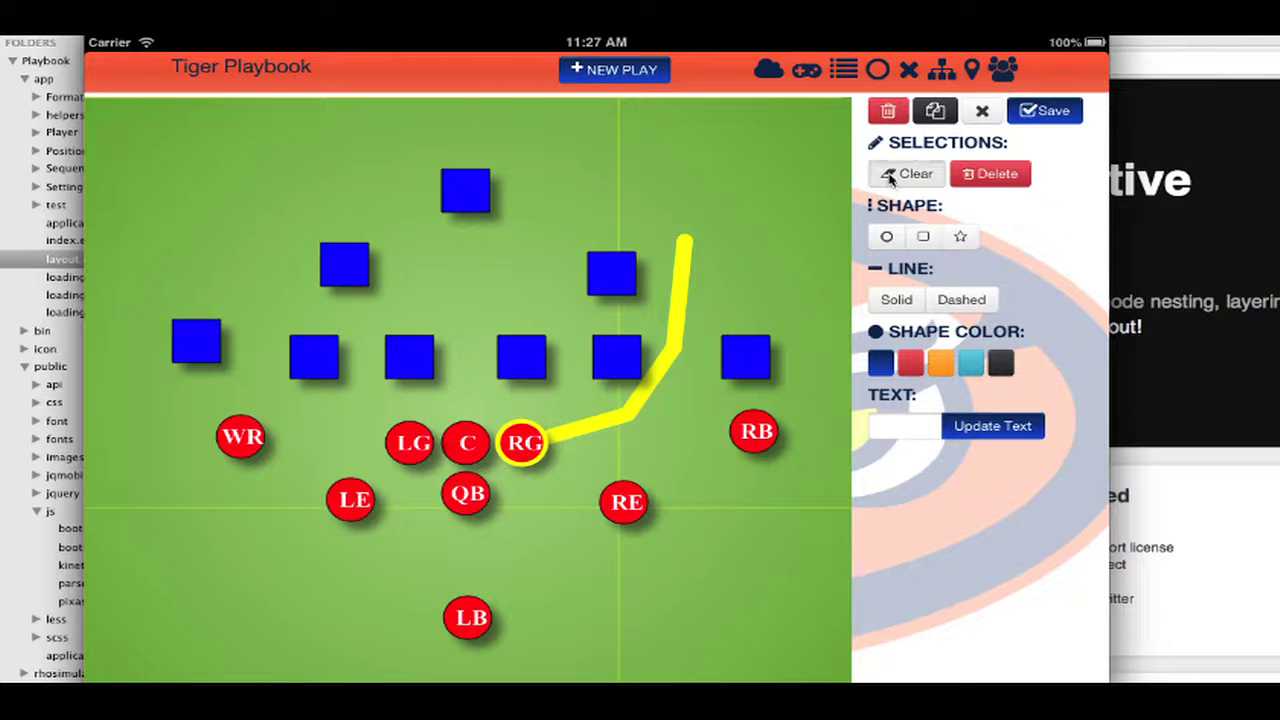
Color RG orange, then make both RG and RE black
{"action": "left_click", "coordinate": [714, 363]}
{"action": "left_click", "coordinate": [530, 442]}
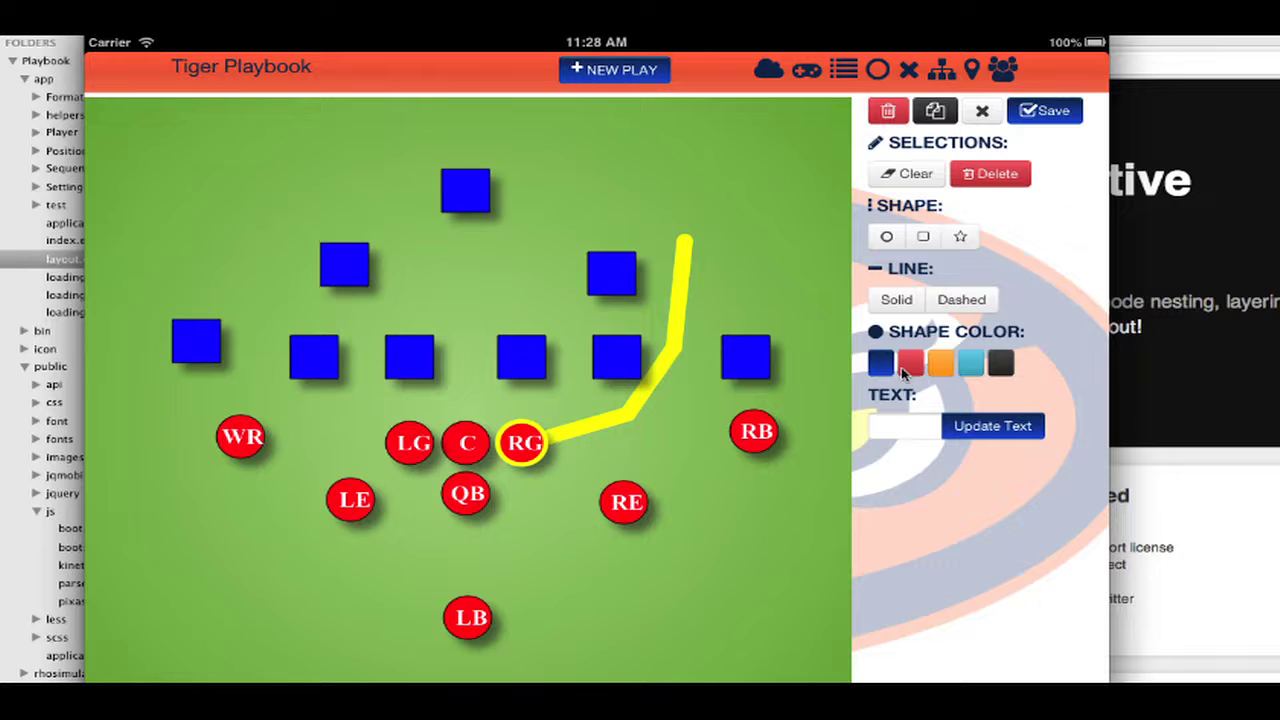
{"action": "left_click", "coordinate": [941, 365]}
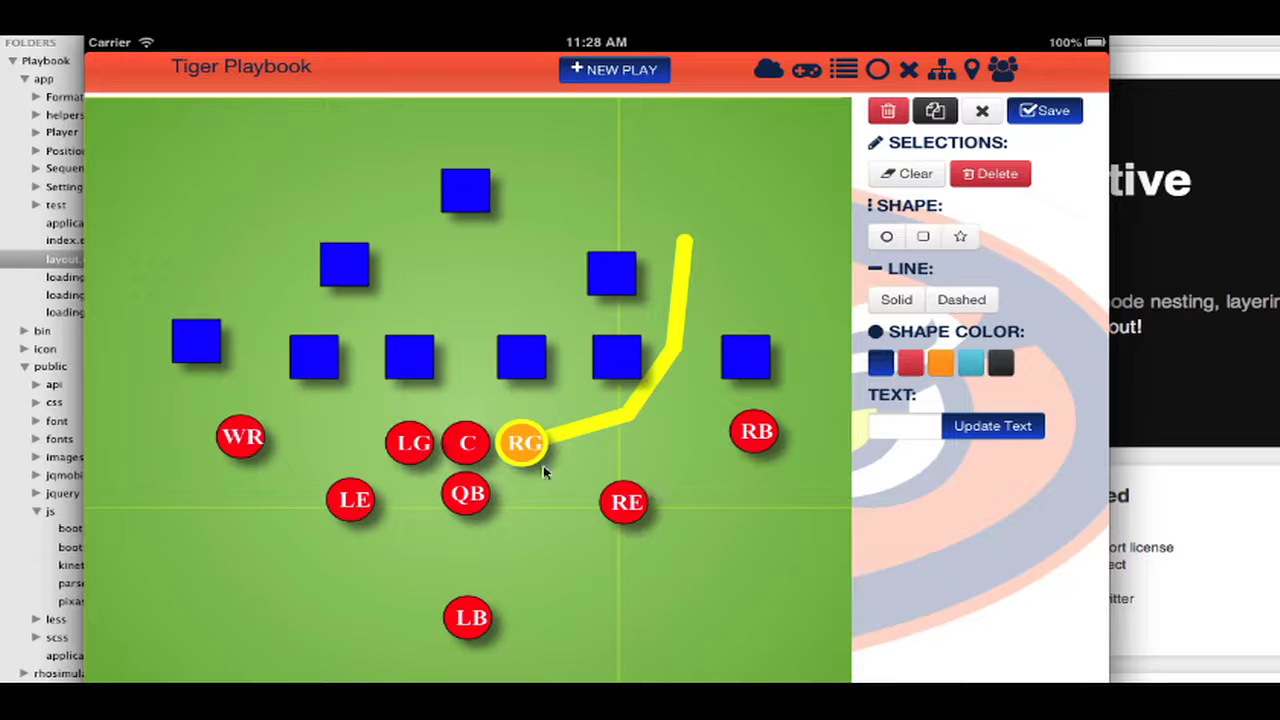
{"action": "left_click", "coordinate": [620, 503]}
{"action": "left_click", "coordinate": [997, 364]}
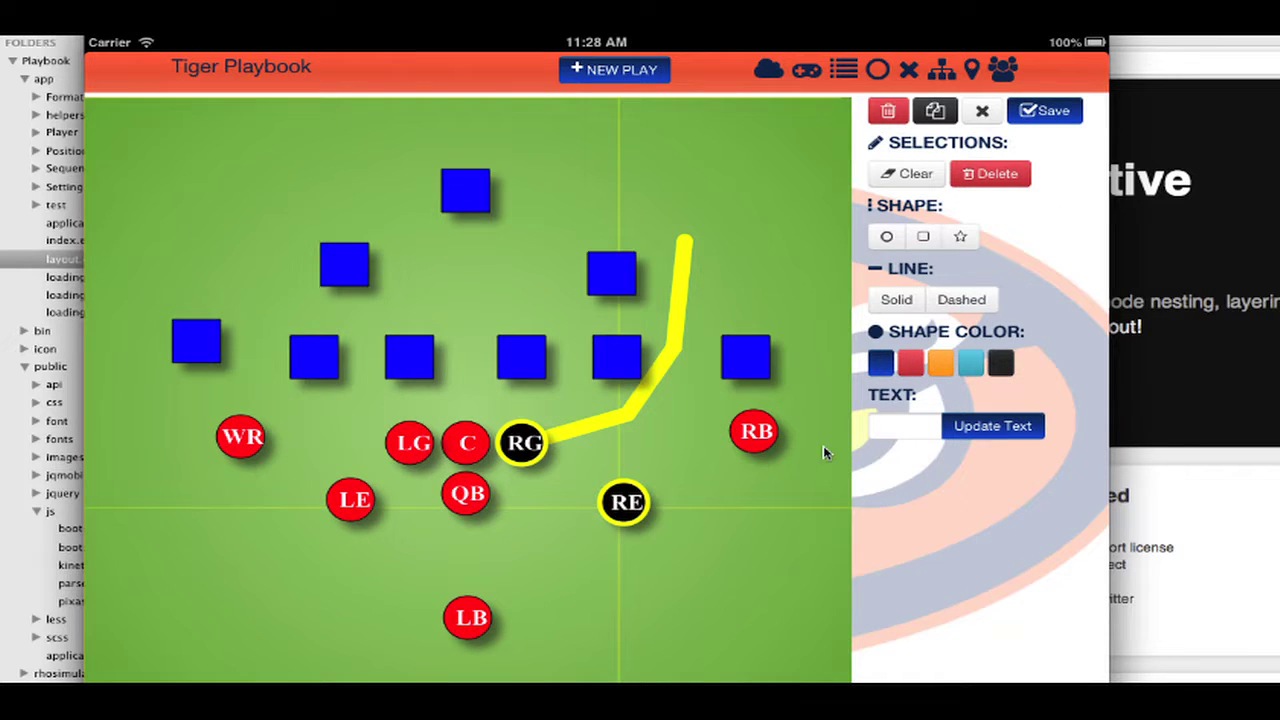
Draw a short route from LG down to LE and clear the player selections
{"action": "left_click", "coordinate": [428, 449]}
{"action": "left_click_drag", "start_coordinate": [396, 478], "coordinate": [345, 512]}
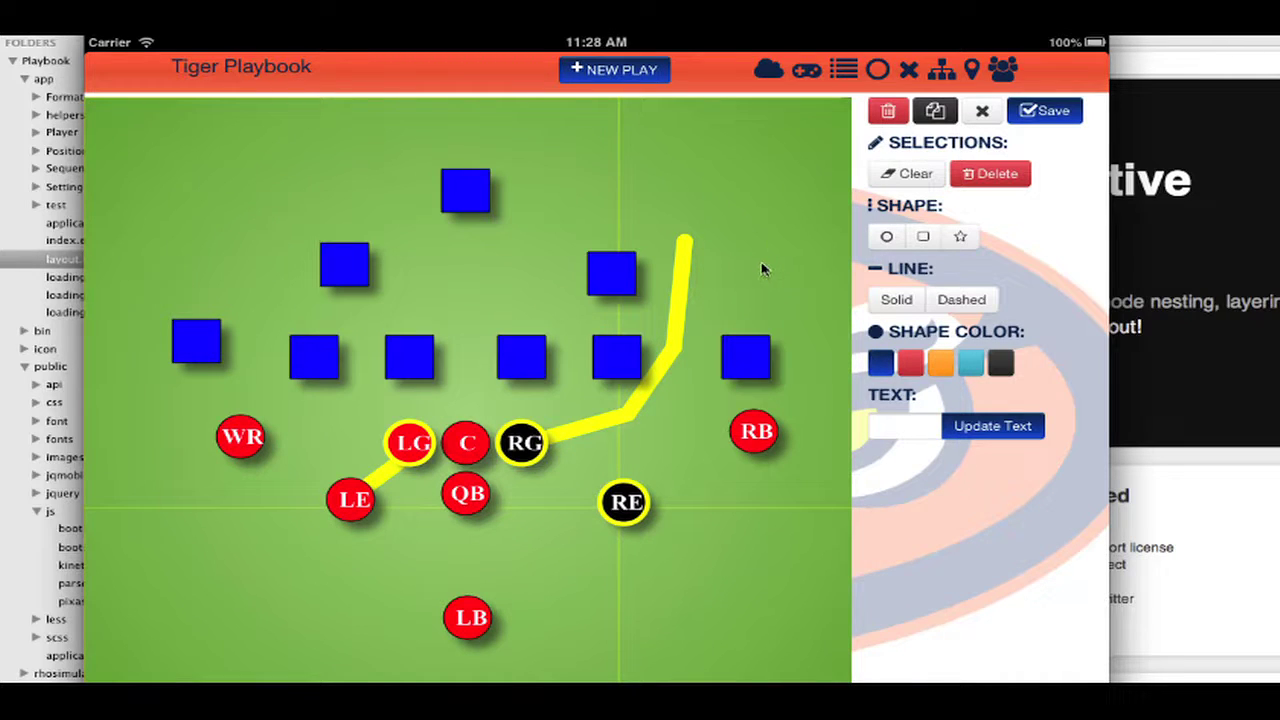
{"action": "left_click", "coordinate": [912, 176]}
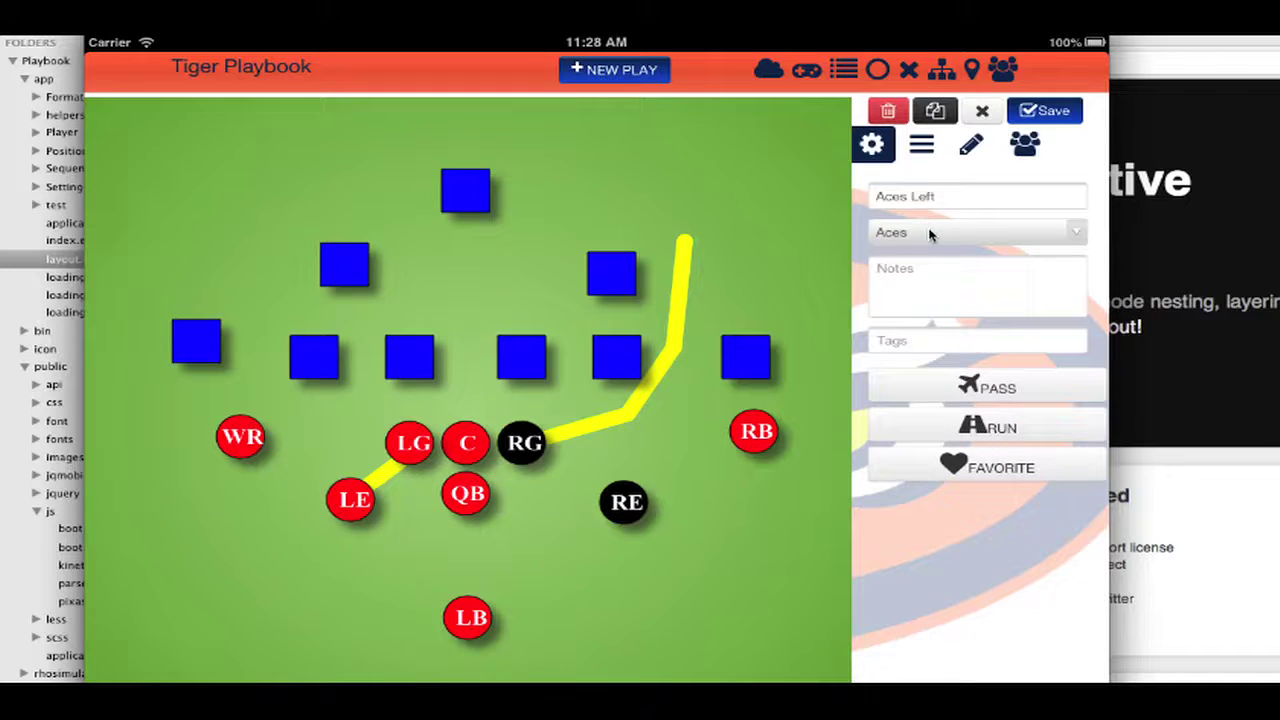